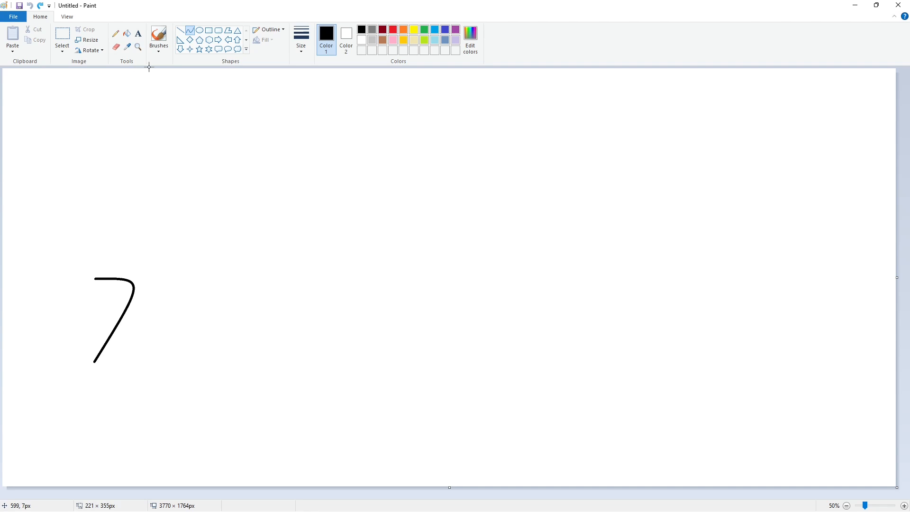
Remove the last stroke and draw the left half of a letter n with a straight side, curved shoulder and curled antenna
left_click(180, 32)
key("ctrl+z")
mouse_move(95, 363)
left_mouse_down()
mouse_move(96, 275)
mouse_move(126, 236)
mouse_move(96, 238)
mouse_move(127, 219)
mouse_move(101, 226)
mouse_move(93, 214)
mouse_move(137, 232)
left_mouse_up()
left_click(190, 30)
left_click(171, 245)
left_click_drag(118, 212, 126, 215)
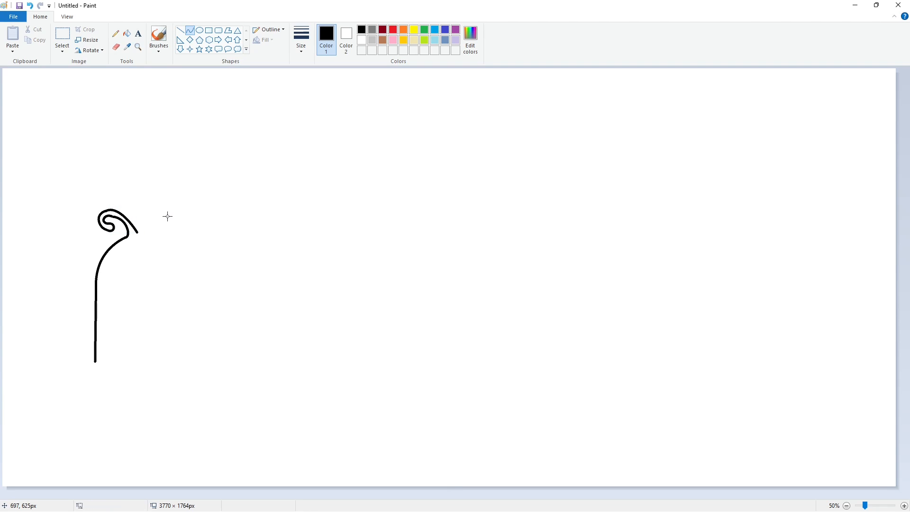
Duplicate the left half of the n, flip the copy horizontally and place it opposite the original
left_click(62, 34)
left_click_drag(55, 190, 157, 418)
key("ctrl+c")
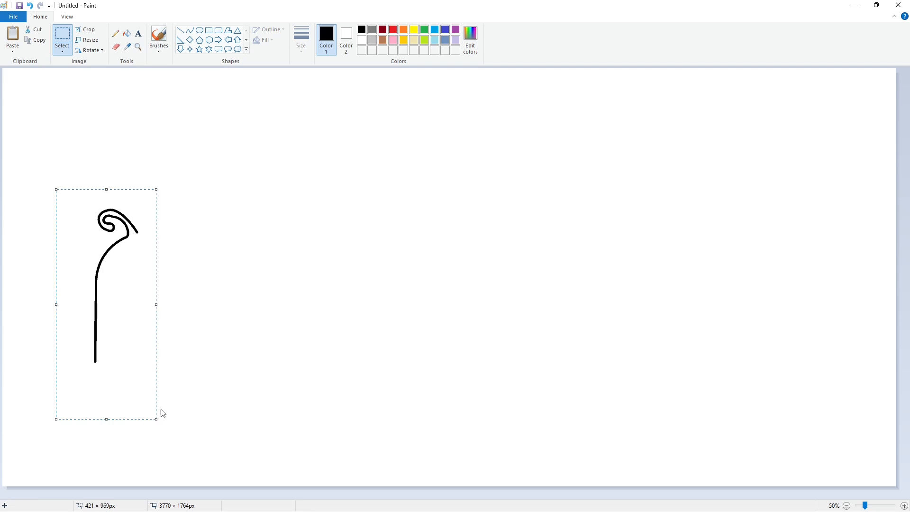
key("ctrl+v")
left_click(90, 50)
left_click(95, 105)
left_click_drag(67, 138, 231, 258)
Join the two halves of the n with a curved top edge, rounded feet and an inner arch
left_click(191, 30)
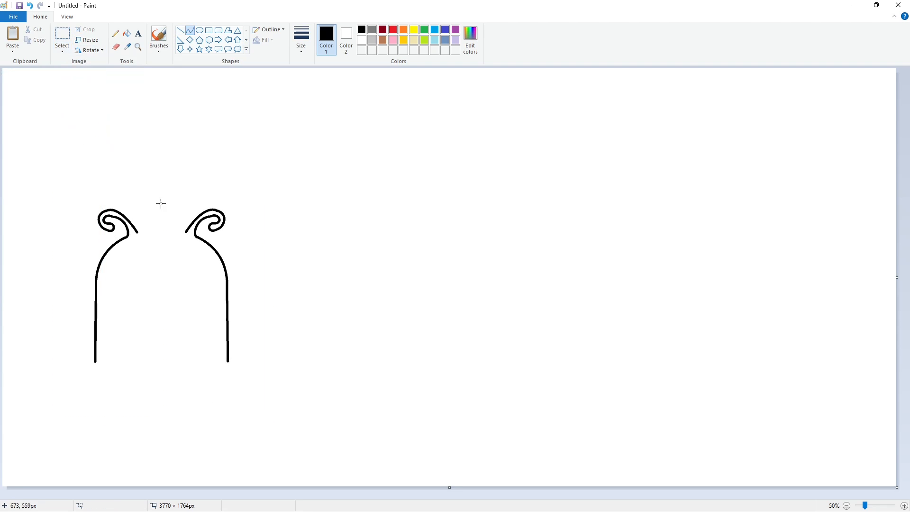
mouse_move(137, 232)
left_mouse_down()
mouse_move(186, 232)
mouse_move(146, 223)
mouse_move(160, 224)
left_mouse_up()
mouse_move(95, 362)
left_mouse_down()
mouse_move(145, 362)
mouse_move(128, 369)
left_mouse_up()
left_click(206, 367)
mouse_move(228, 361)
left_mouse_down()
mouse_move(177, 362)
mouse_move(190, 372)
mouse_move(145, 294)
mouse_move(179, 294)
mouse_move(152, 266)
mouse_move(178, 269)
mouse_move(178, 365)
left_mouse_up()
left_click(204, 369)
Redraw the inner edge of the n's right leg and add small U-shaped marks across the body
left_click(190, 29)
left_click(180, 30)
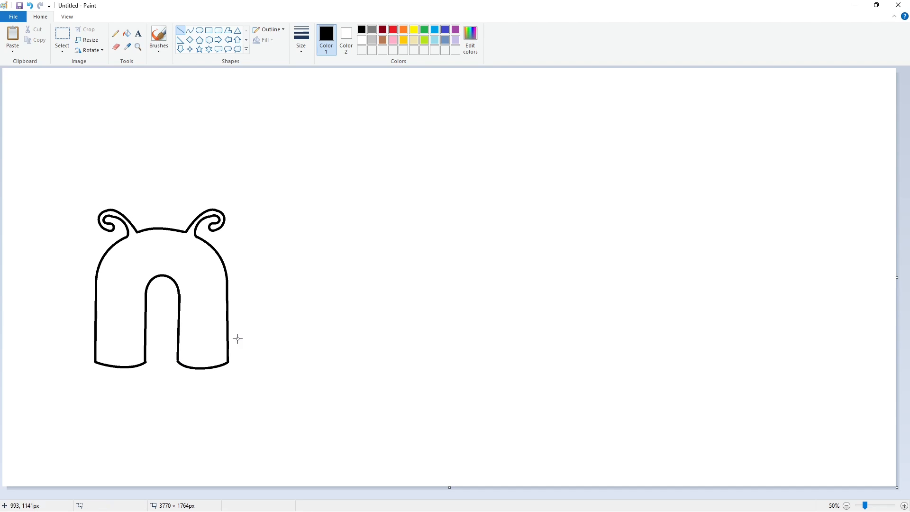
key("ctrl+z")
left_click_drag(178, 322, 177, 364)
left_click(190, 30)
left_click_drag(185, 274, 187, 274)
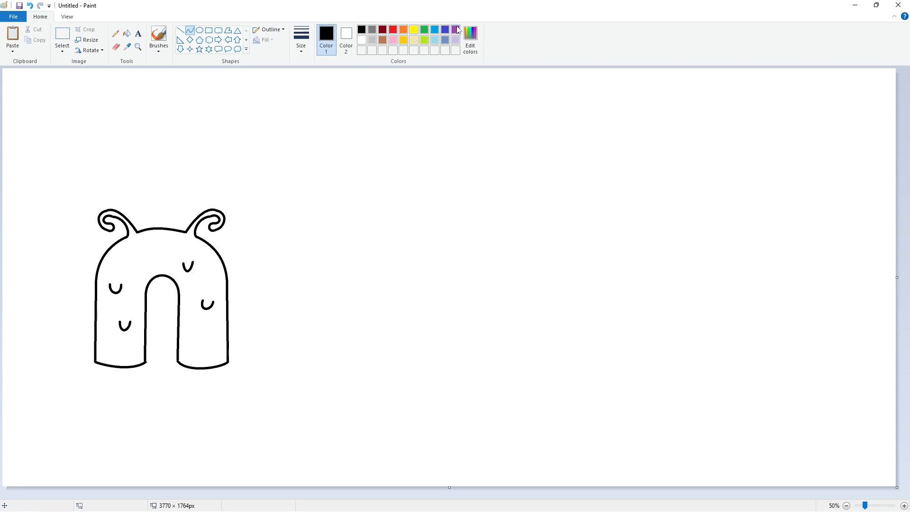
Draw a long straight purple baseline just beneath the n, extending almost to the canvas's right edge
left_click(456, 29)
mouse_move(101, 374)
left_mouse_down()
mouse_move(904, 366)
mouse_move(754, 439)
left_mouse_up()
key("Escape")
left_click(180, 30)
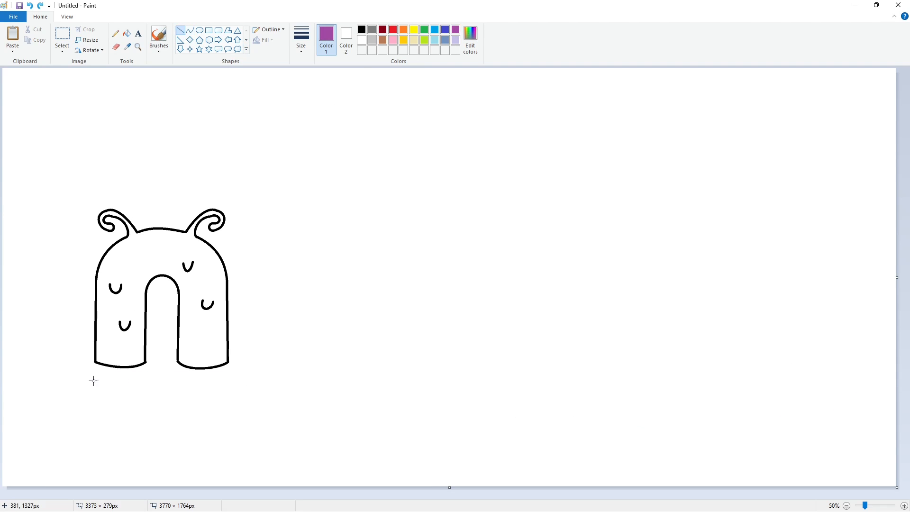
left_click_drag(97, 375, 879, 377)
Draw a black circle about 253 px across as the i's head and erase two gaps in its lower edge
left_click(189, 31)
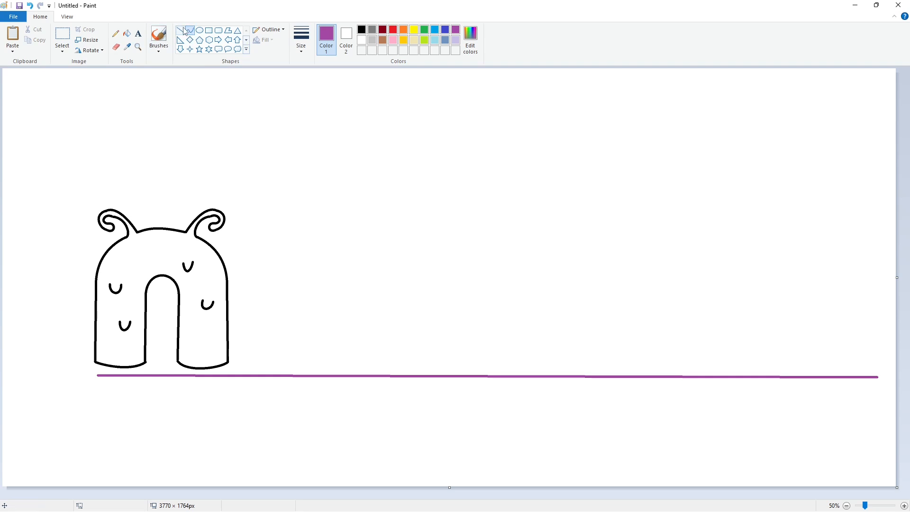
left_click(361, 30)
left_click(200, 30)
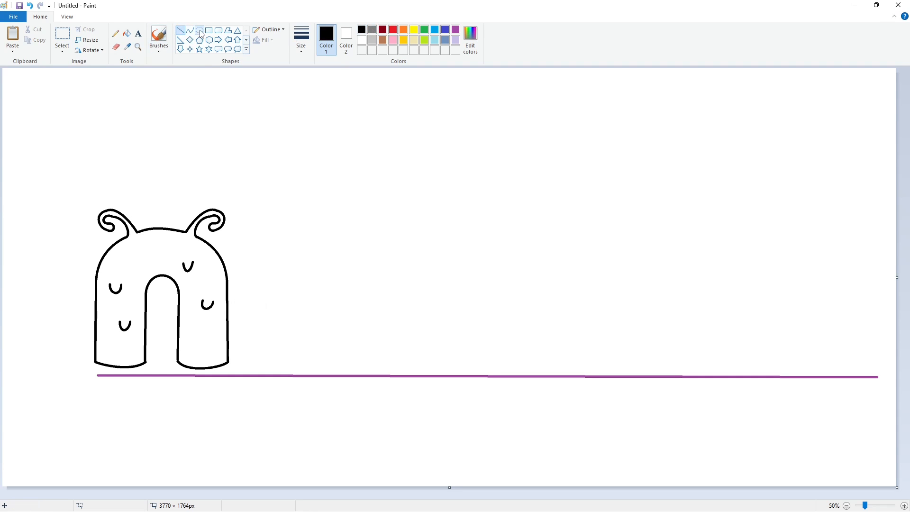
mouse_move(233, 168)
left_mouse_down()
mouse_move(291, 222)
mouse_move(294, 195)
left_mouse_up()
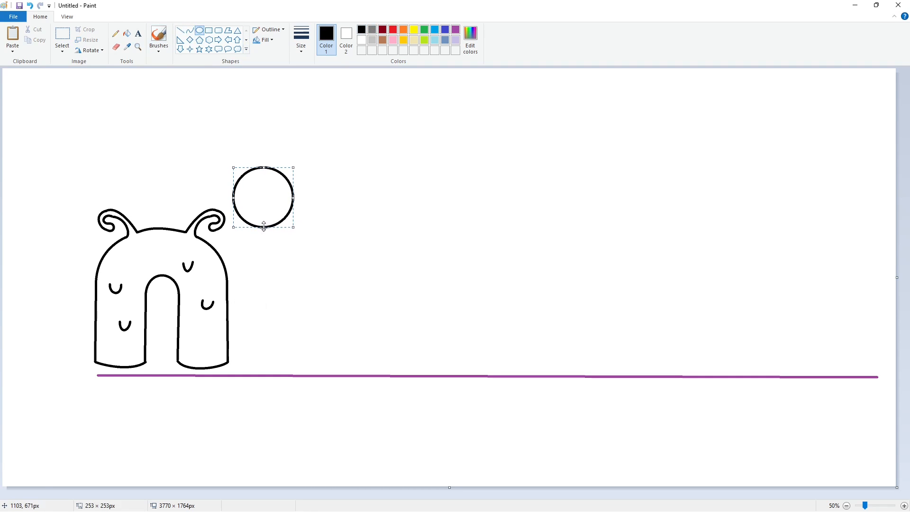
left_click(116, 46)
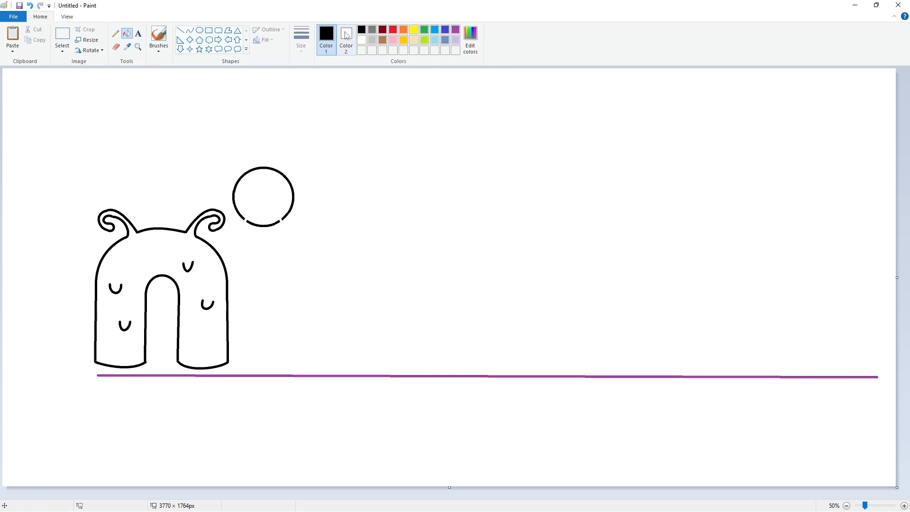
Draw the i's body below the head with a narrow curved neck, rounded shoulders, long sides and a curved base
left_click(190, 30)
mouse_move(283, 220)
left_mouse_down()
mouse_move(245, 221)
mouse_move(277, 244)
mouse_move(278, 224)
mouse_move(236, 325)
mouse_move(237, 358)
left_mouse_up()
left_click_drag(246, 280, 240, 256)
left_click_drag(277, 245, 288, 359)
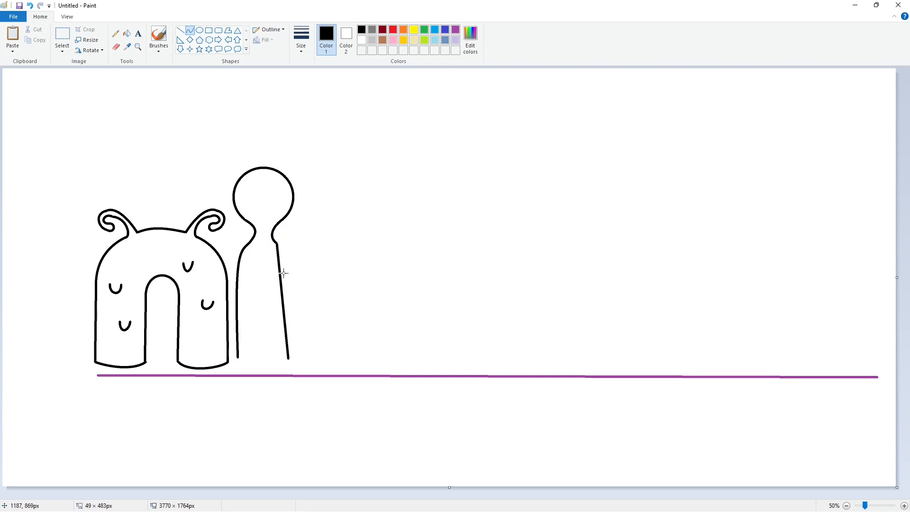
left_click_drag(285, 284, 294, 257)
left_click(292, 259)
left_click_drag(288, 359, 263, 374)
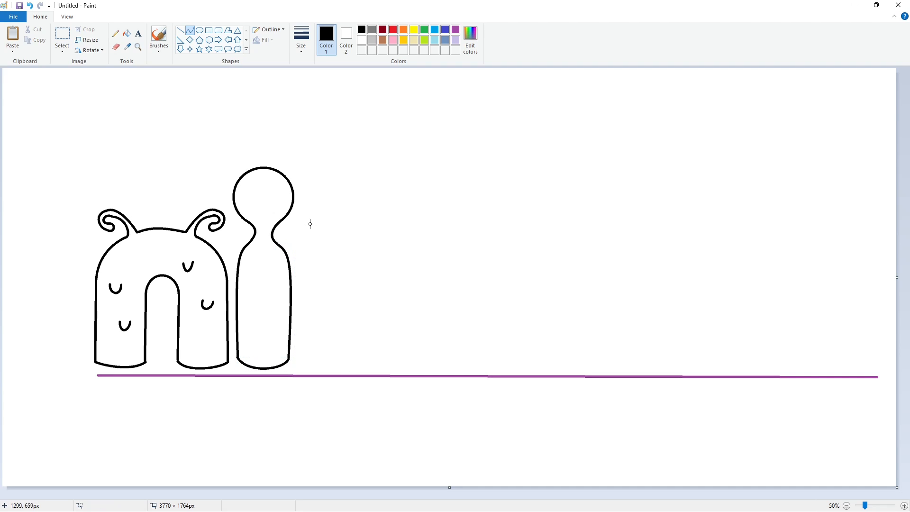
Draw two nested ovals as an eye in the i's head, overlay a small purple circle and fill the pupil black
left_click(199, 30)
mouse_move(243, 177)
left_mouse_down()
mouse_move(288, 220)
mouse_move(256, 195)
mouse_move(274, 212)
left_mouse_up()
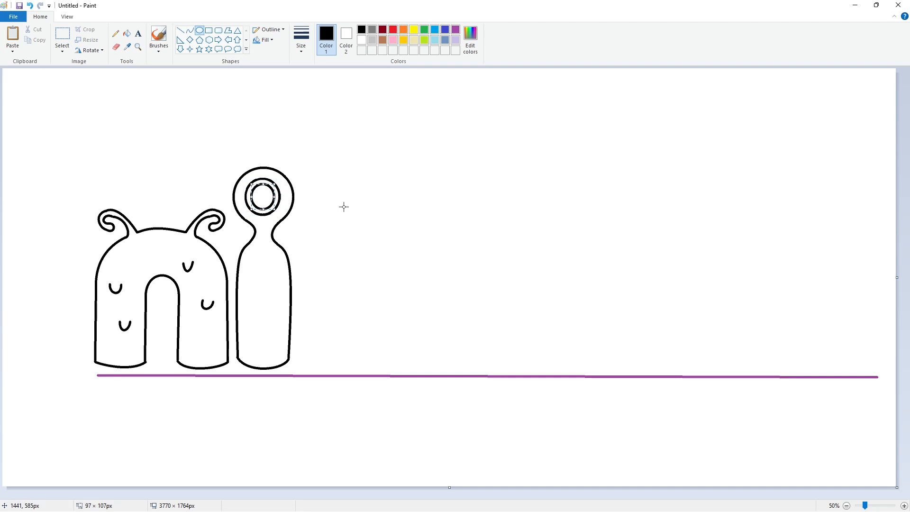
left_click(455, 30)
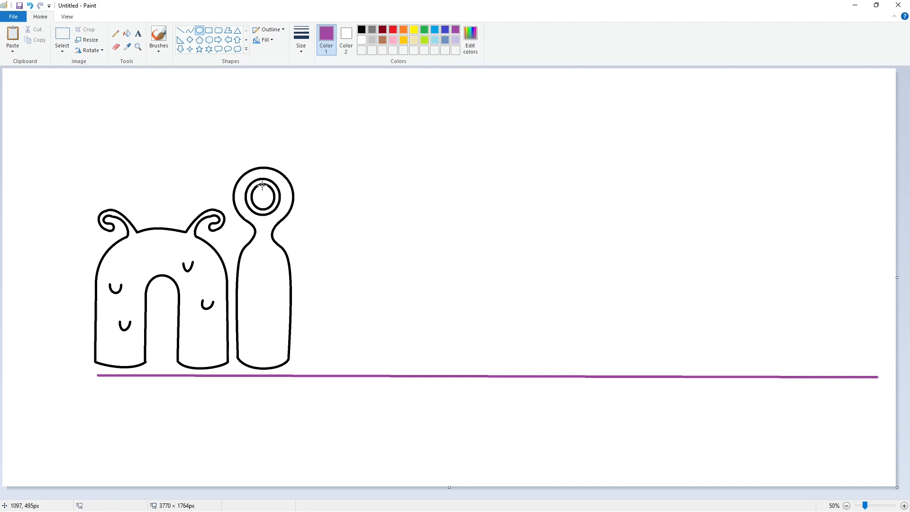
left_click_drag(261, 184, 276, 197)
left_click(127, 33)
left_click(362, 30)
left_click(258, 202)
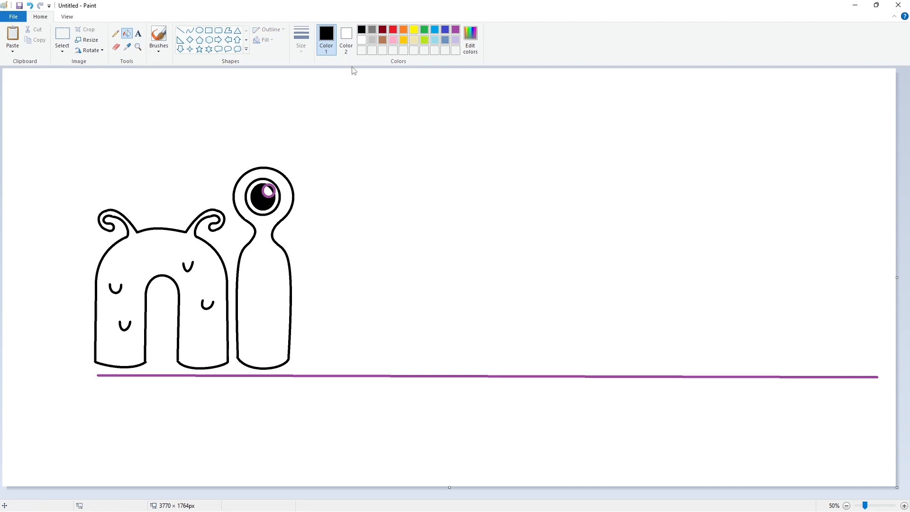
Turn the eye's highlight outline white and fill the pupil and the iris ring purple
left_click(362, 40)
left_click(272, 188)
left_click(455, 30)
left_click(259, 201)
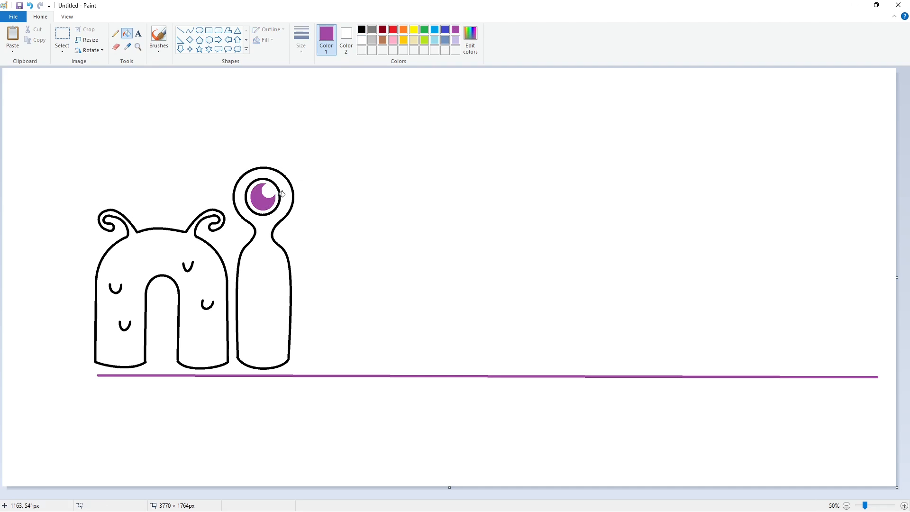
left_click(246, 197)
Draw two curved black bandage lines across the i's head, above and below the eye
left_click(190, 30)
left_click(362, 30)
mouse_move(288, 180)
left_mouse_down()
mouse_move(237, 187)
mouse_move(275, 180)
mouse_move(236, 211)
mouse_move(260, 215)
left_mouse_up()
Fill the purple ring segments outside the eye opening white, and recolour the pupil and remaining iris ring black
left_click(126, 33)
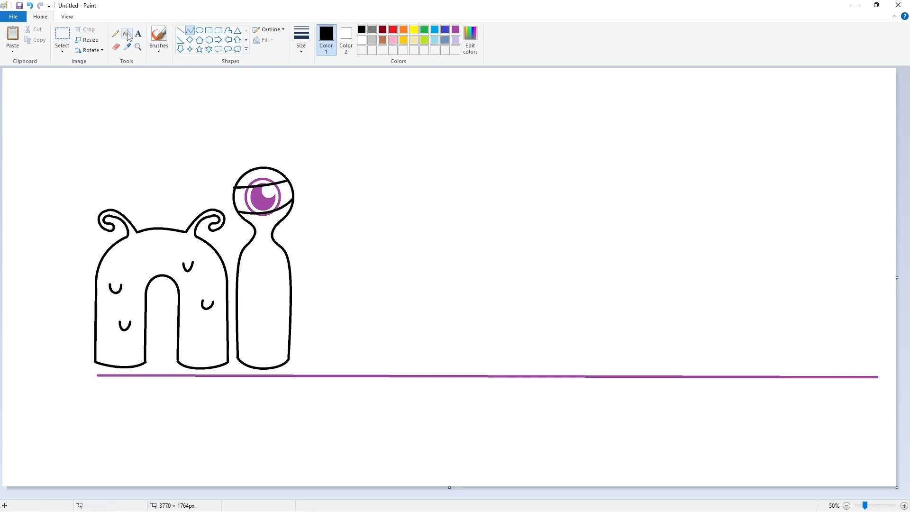
left_click(455, 30)
left_click(270, 227)
left_click(362, 40)
left_click(278, 212)
left_click(362, 29)
left_click(263, 201)
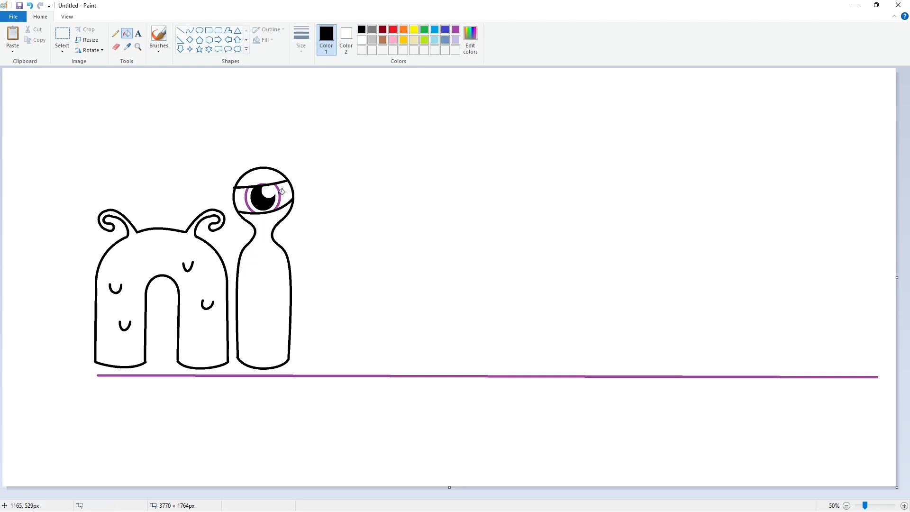
left_click(279, 196)
left_click(252, 198)
right_click(254, 192)
Draw curved bandage lines across the i's neck and crossing over its shoulders
left_click(191, 29)
double_click(267, 231)
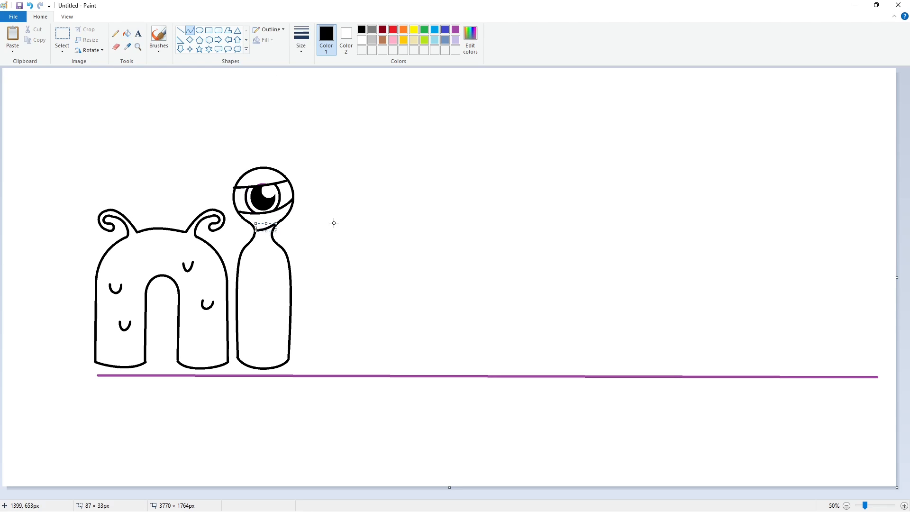
left_click(334, 223)
mouse_move(246, 247)
left_mouse_down()
mouse_move(288, 262)
mouse_move(280, 247)
left_mouse_up()
left_click(269, 260)
left_click(269, 260)
left_click(323, 249)
double_click(270, 252)
left_click(345, 243)
Draw two downward-curving bandage lines across the middle of the i's body
left_click_drag(239, 270, 290, 278)
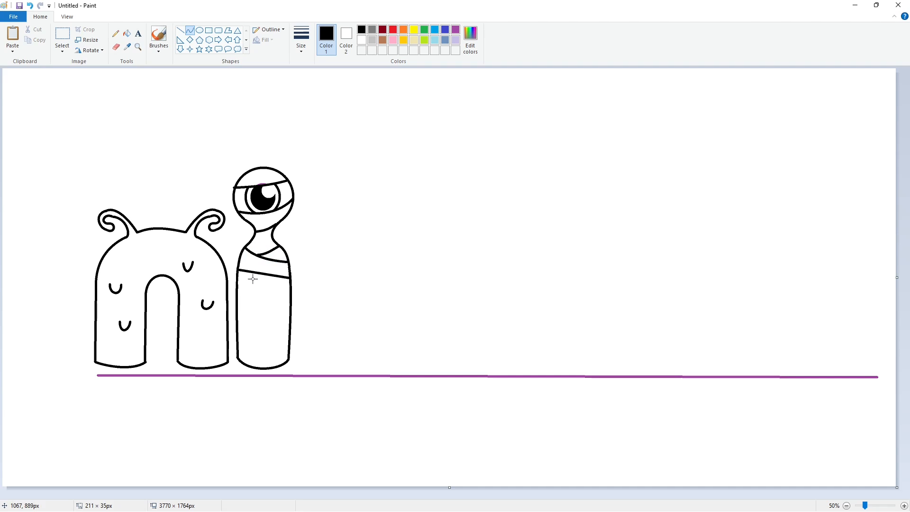
double_click(265, 284)
left_click(362, 297)
left_click_drag(238, 294, 290, 302)
double_click(267, 305)
left_click(327, 305)
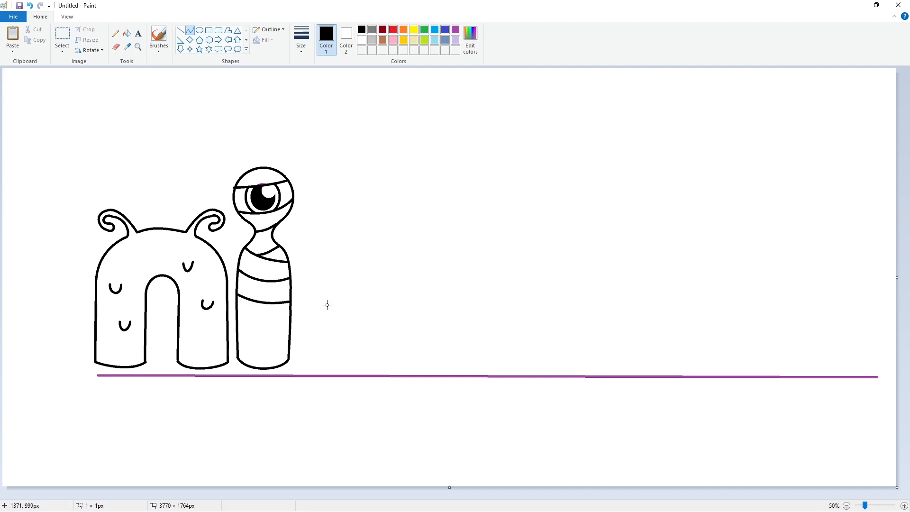
Draw the lowest bandage edge across the i's body with a loose strip hanging from it
mouse_move(237, 322)
left_mouse_down()
mouse_move(290, 308)
mouse_move(261, 333)
mouse_move(273, 337)
left_mouse_up()
double_click(275, 318)
left_click(307, 320)
double_click(265, 328)
left_click(282, 315)
double_click(282, 325)
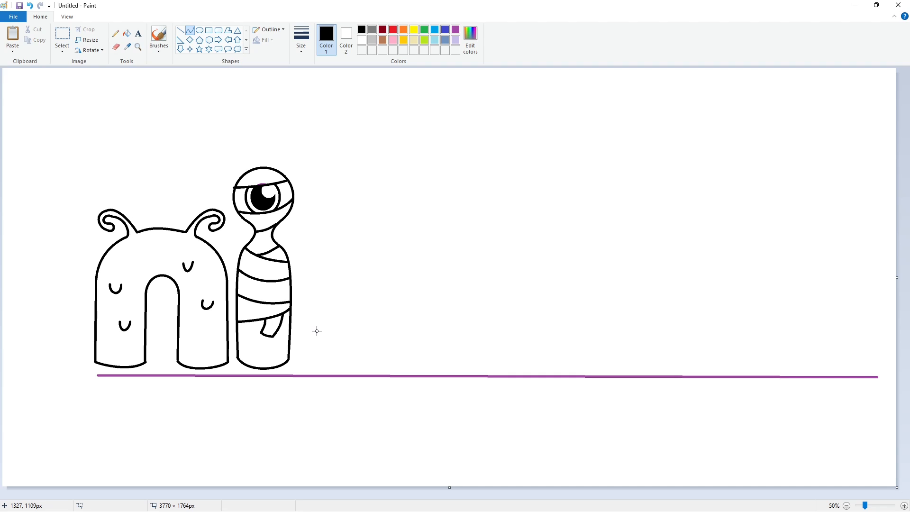
Draw a curled pumpkin stem with a wavy leaf cap to the right of the i as the c's top
left_click(354, 204)
mouse_move(347, 212)
left_mouse_down()
mouse_move(380, 225)
mouse_move(352, 215)
mouse_move(333, 242)
mouse_move(402, 229)
left_mouse_up()
left_click(375, 202)
left_click(368, 249)
left_click(361, 245)
left_click(373, 244)
key("ctrl+z")
left_click(401, 239)
left_click(440, 246)
left_click_drag(337, 232, 349, 364)
mouse_move(338, 327)
left_mouse_down()
mouse_move(288, 255)
mouse_move(281, 350)
left_mouse_up()
key("ctrl+z")
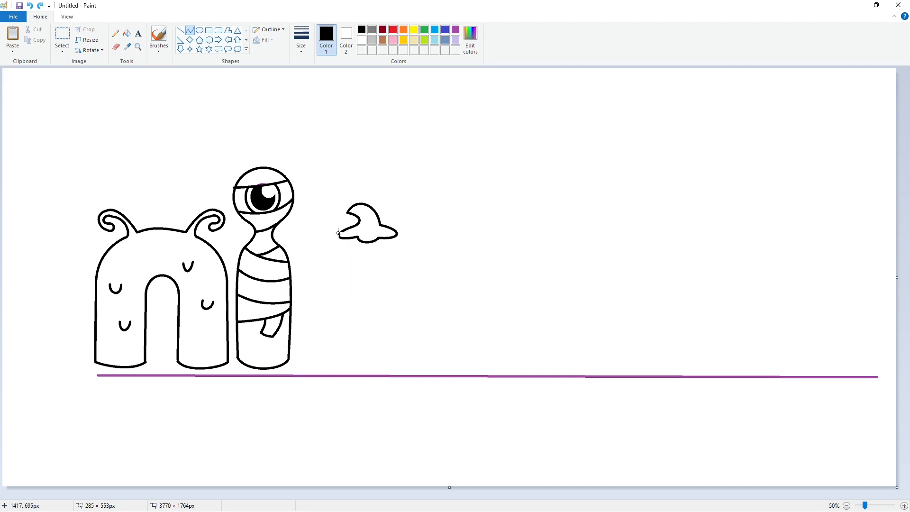
Draw the c's rounded left side as one long curve from the leaf cap down to the baseline
left_click_drag(337, 233, 350, 364)
mouse_move(346, 304)
left_mouse_down()
mouse_move(309, 261)
mouse_move(294, 346)
mouse_move(279, 361)
left_mouse_up()
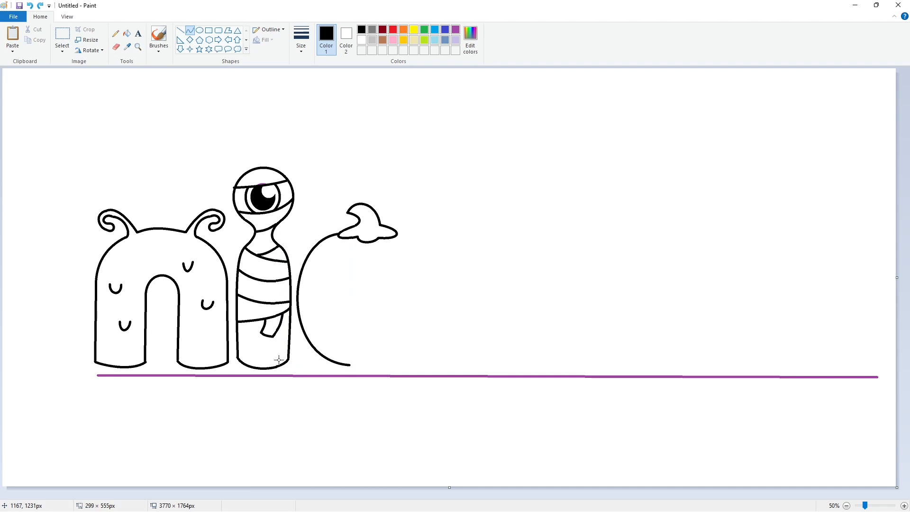
mouse_move(338, 349)
left_mouse_down()
mouse_move(401, 343)
mouse_move(382, 380)
mouse_move(401, 343)
mouse_move(348, 377)
mouse_move(391, 370)
mouse_move(372, 372)
left_mouse_up()
key("ctrl+z")
Draw the c's upper-right and lower-right pumpkin curves with rib creases at the bottom
mouse_move(397, 234)
left_mouse_down()
mouse_move(428, 291)
mouse_move(433, 266)
mouse_move(425, 296)
left_mouse_up()
left_click(494, 286)
left_click(444, 294)
left_click_drag(382, 365, 432, 310)
mouse_move(412, 342)
left_mouse_down()
mouse_move(405, 367)
mouse_move(430, 353)
left_mouse_up()
left_click(478, 349)
Draw the edges of the c's side notch and the arched upper half of its inner opening
left_click_drag(433, 309, 382, 307)
left_click_drag(424, 307, 416, 302)
left_click_drag(410, 302, 380, 261)
left_click(484, 299)
left_click_drag(358, 266, 350, 259)
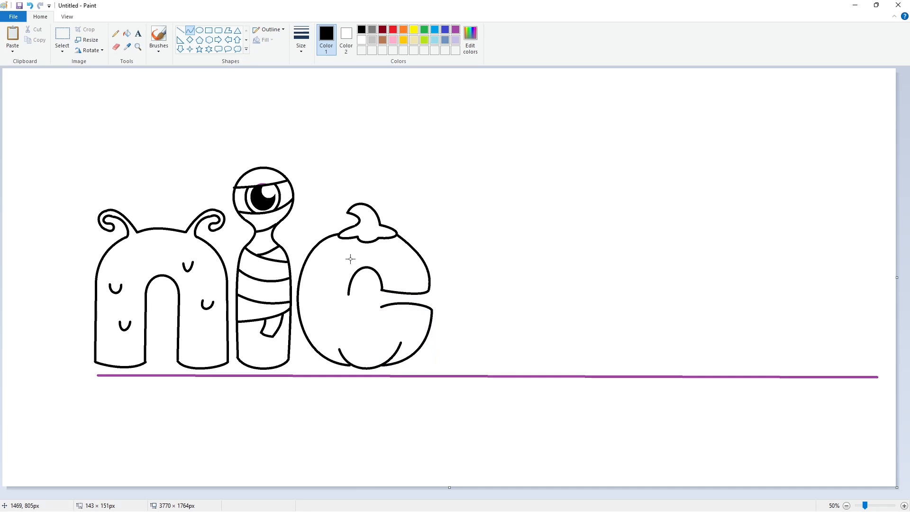
Close the lower half of the c's inner opening and add a crease curving down from the stem's right side
left_click(366, 324)
left_click_drag(379, 314, 345, 324)
left_click_drag(365, 349, 374, 356)
left_click(512, 344)
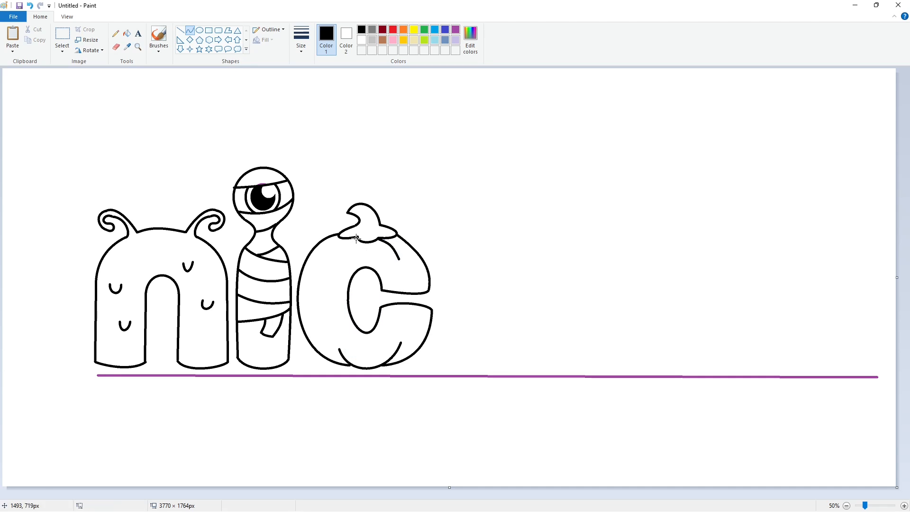
Add a crease on the stem's left side and draw an upper and a lower tooth inside the c's opening
mouse_move(357, 238)
left_mouse_down()
mouse_move(341, 261)
mouse_move(357, 284)
mouse_move(375, 274)
mouse_move(373, 285)
left_mouse_up()
left_click(475, 251)
left_click(394, 284)
left_click(353, 334)
left_click_drag(363, 318, 372, 323)
left_click(366, 318)
left_click(417, 321)
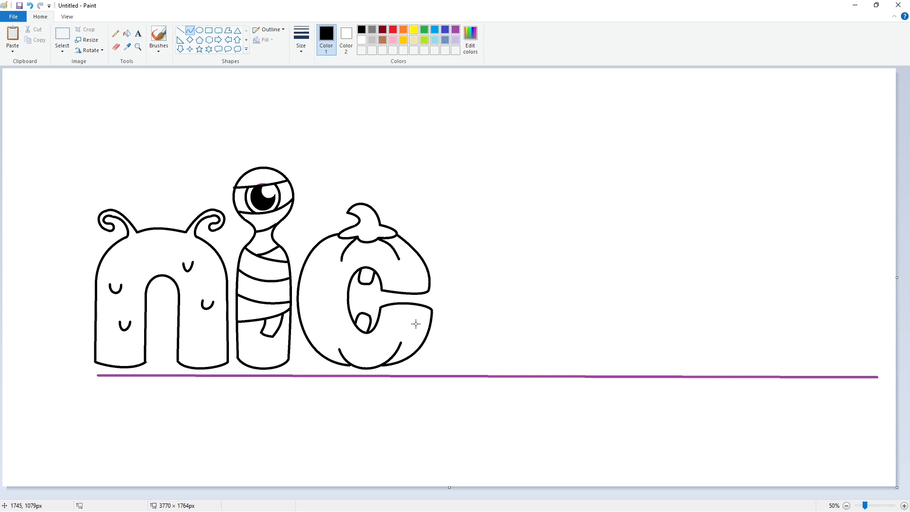
Draw a pointed tower roof with concave sides and short straight eaves to the right of the c
left_click_drag(468, 200, 433, 246)
mouse_move(450, 225)
left_mouse_down()
mouse_move(498, 247)
mouse_move(478, 229)
left_mouse_up()
left_click(507, 225)
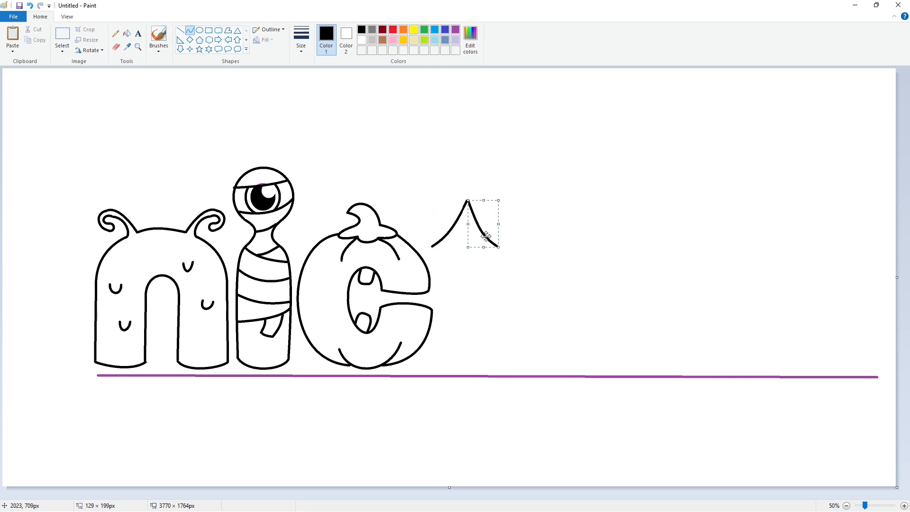
left_click(452, 217)
left_click(181, 31)
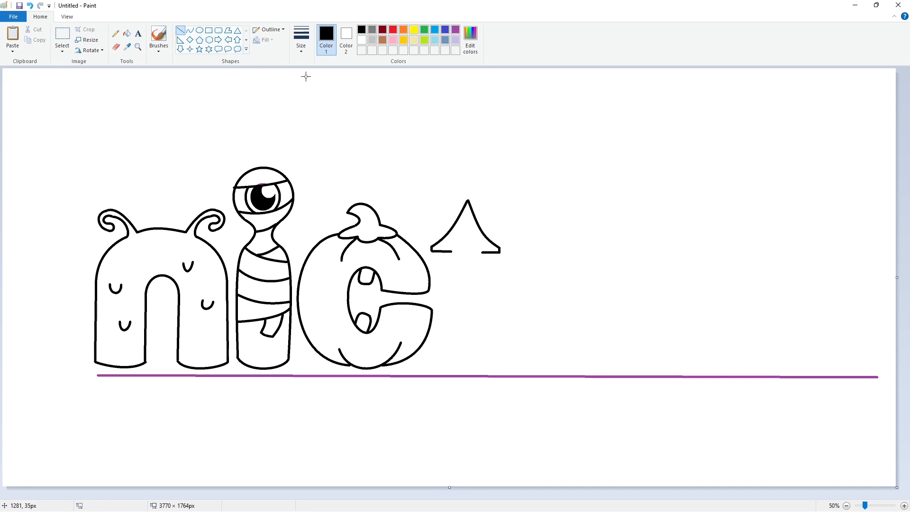
Draw an arch under the tower roof, a full-height left wall and a short upper right wall for the k's stem
left_click(190, 30)
mouse_move(468, 248)
left_mouse_down()
mouse_move(475, 233)
mouse_move(439, 360)
left_mouse_up()
left_click(181, 30)
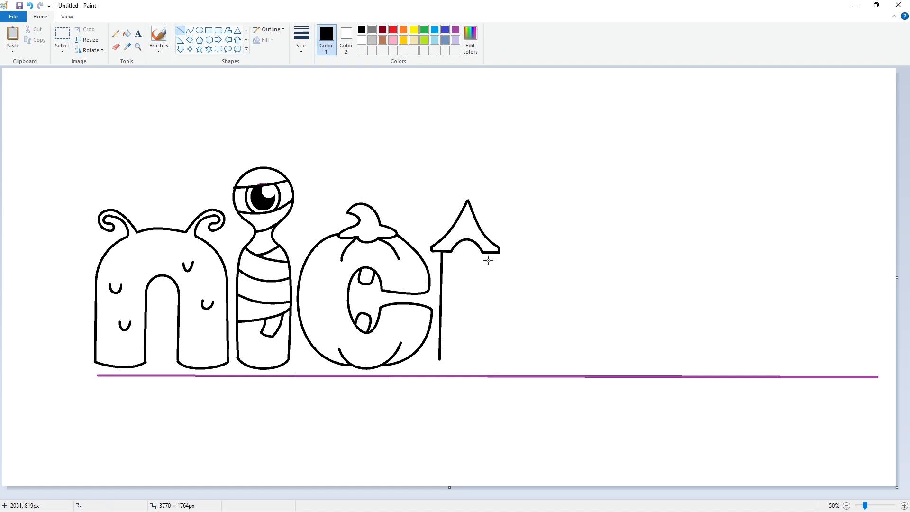
left_click_drag(491, 285, 491, 288)
Draw the k stem's rounded base and the lower part of its right wall
left_click(190, 31)
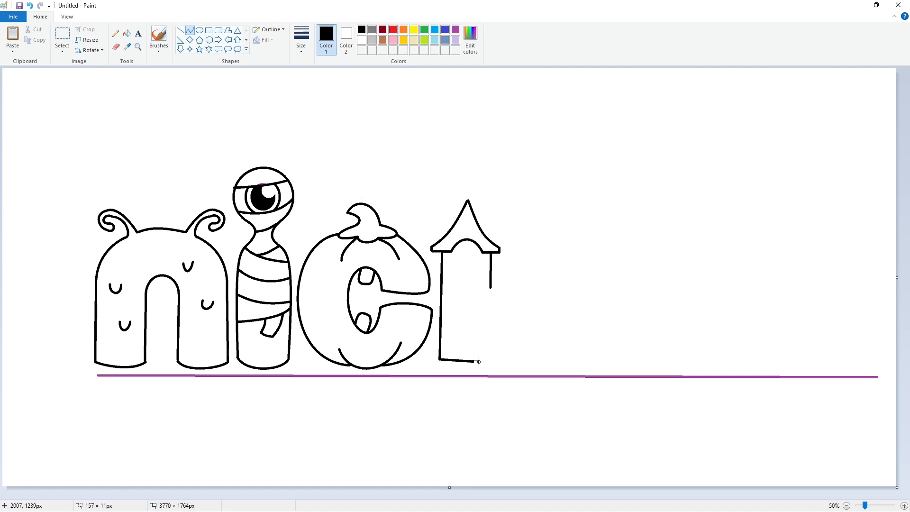
left_click_drag(479, 361, 489, 364)
mouse_move(453, 366)
left_mouse_down()
mouse_move(480, 373)
mouse_move(488, 322)
left_mouse_up()
left_click(525, 365)
Draw the k's upper arm as a line rising from the stem and rounding over at its tip
left_click(181, 30)
mouse_move(491, 288)
left_mouse_down()
mouse_move(517, 245)
mouse_move(562, 273)
left_mouse_up()
left_click(67, 16)
left_click_drag(539, 246, 537, 212)
left_click_drag(567, 224, 577, 236)
left_click(40, 16)
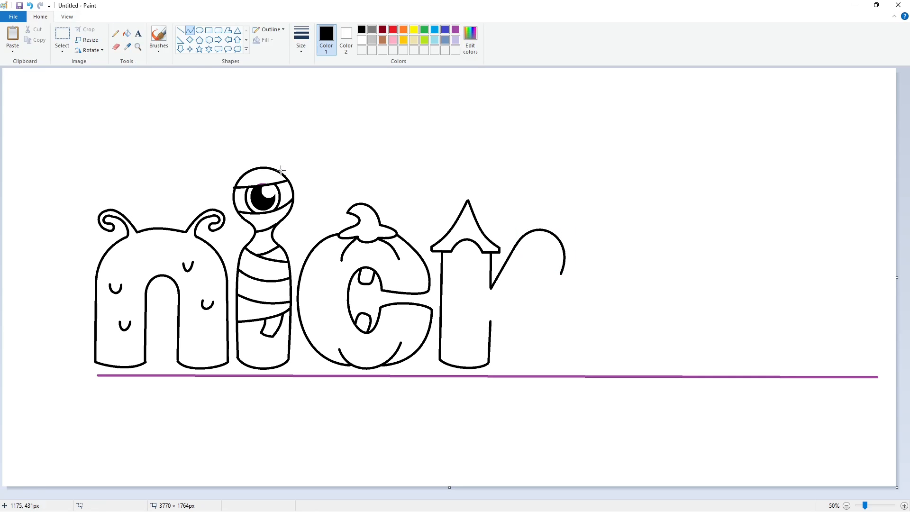
left_click(181, 29)
left_click_drag(562, 273, 541, 307)
key("ctrl+z")
Complete the k with a curve from the arm tip to the middle joint and a rounded lower leg returning to the stem
left_click(190, 30)
mouse_move(561, 273)
left_mouse_down()
mouse_move(541, 304)
mouse_move(554, 291)
mouse_move(567, 358)
left_mouse_up()
left_click(588, 294)
left_click_drag(569, 348, 523, 363)
left_click(618, 353)
left_click_drag(552, 362, 491, 320)
left_click(628, 363)
left_click_drag(506, 339, 508, 337)
left_click(607, 339)
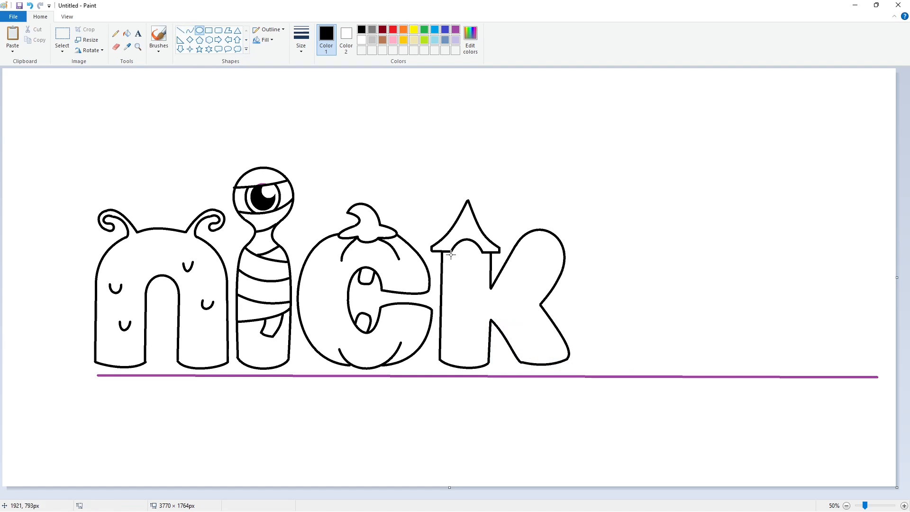
Draw an arched four-pane window on the k's tower stem, just beneath the roof arch
left_click(183, 31)
left_click(191, 31)
mouse_move(470, 260)
left_mouse_down()
mouse_move(467, 233)
mouse_move(477, 262)
left_mouse_up()
key("ctrl+z")
left_click_drag(460, 255, 456, 241)
left_click_drag(472, 244, 485, 288)
left_click(529, 255)
left_click(181, 32)
left_click(513, 259)
Paste a copy of the arched window in the canvas's empty upper corner and fill the stray lines beside it white
left_click(62, 34)
left_click_drag(454, 234, 488, 291)
left_click(519, 248)
key("ctrl+z")
key("ctrl+c")
key("ctrl+v")
left_click(127, 33)
left_click(362, 40)
left_click(38, 69)
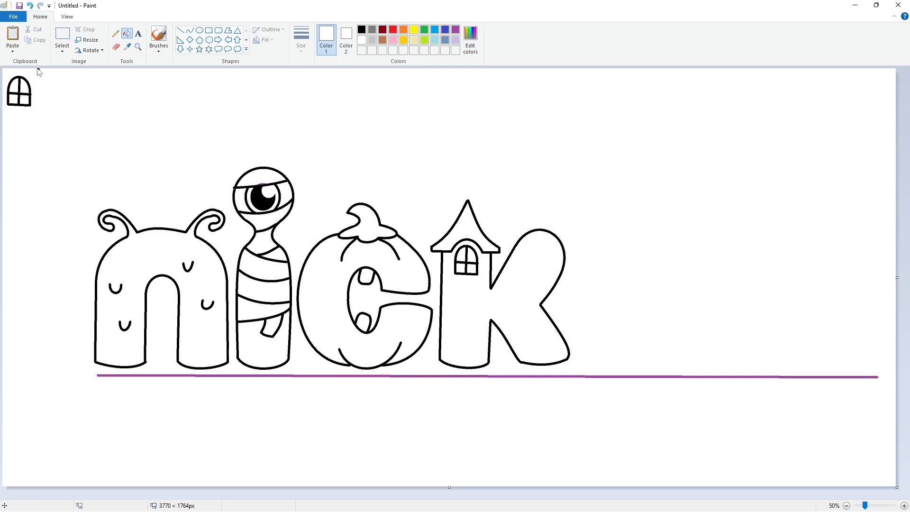
Erase the leftover marks around the copied window in the canvas corner using a larger eraser
left_click(209, 32)
left_click(301, 40)
left_click(301, 40)
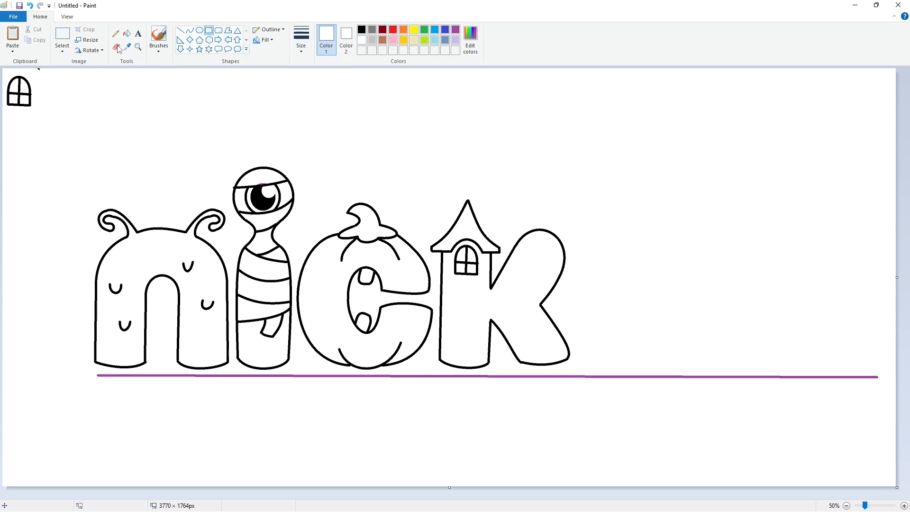
left_click(116, 47)
left_click(302, 40)
left_click(309, 121)
left_click_drag(34, 69, 61, 137)
Copy the cleaned window and place the duplicate directly below the first window on the k's stem
left_click(62, 36)
key("ctrl+c")
key("ctrl+v")
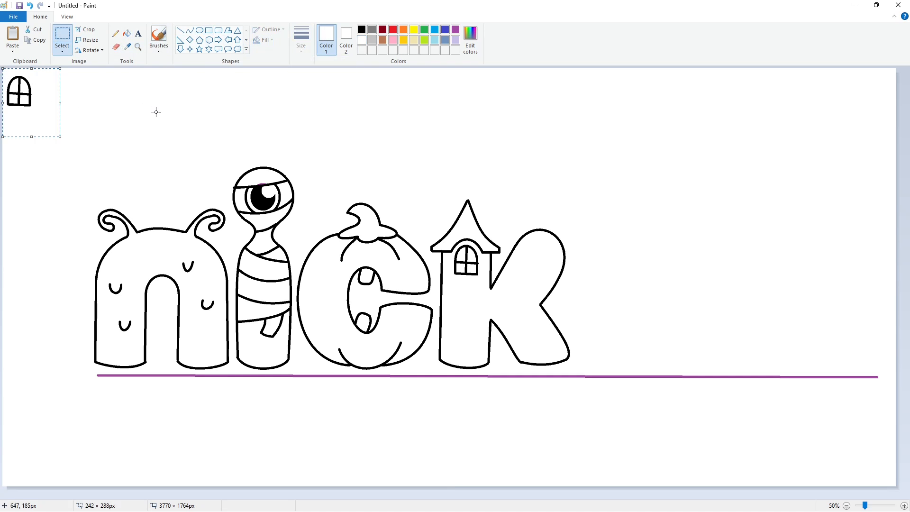
mouse_move(17, 98)
left_mouse_down()
mouse_move(153, 177)
mouse_move(465, 306)
left_mouse_up()
left_click(574, 316)
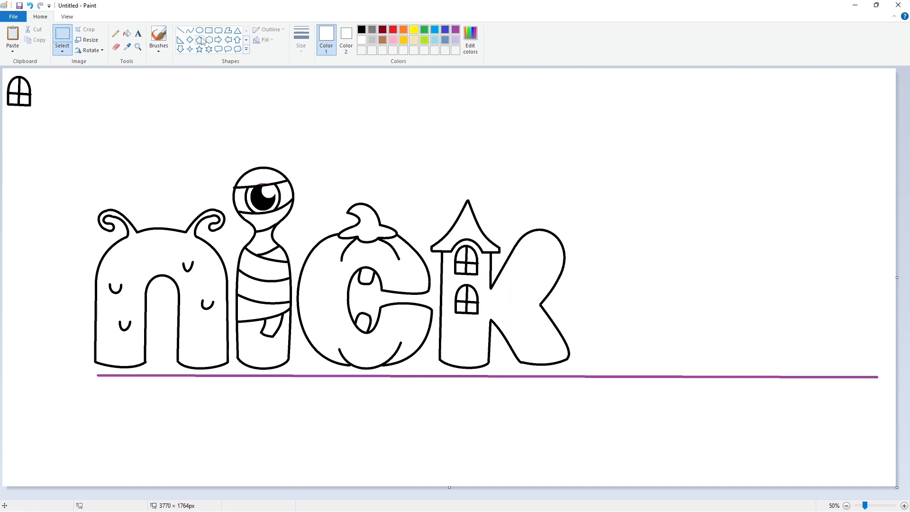
Start a black j beside the k with the stem's inner wall and a rounded hook curving down towards the baseline
left_click(180, 30)
mouse_move(622, 322)
left_mouse_down()
mouse_move(575, 307)
mouse_move(601, 290)
mouse_move(591, 360)
left_mouse_up()
left_click(189, 31)
left_click(661, 305)
left_click_drag(577, 318, 564, 342)
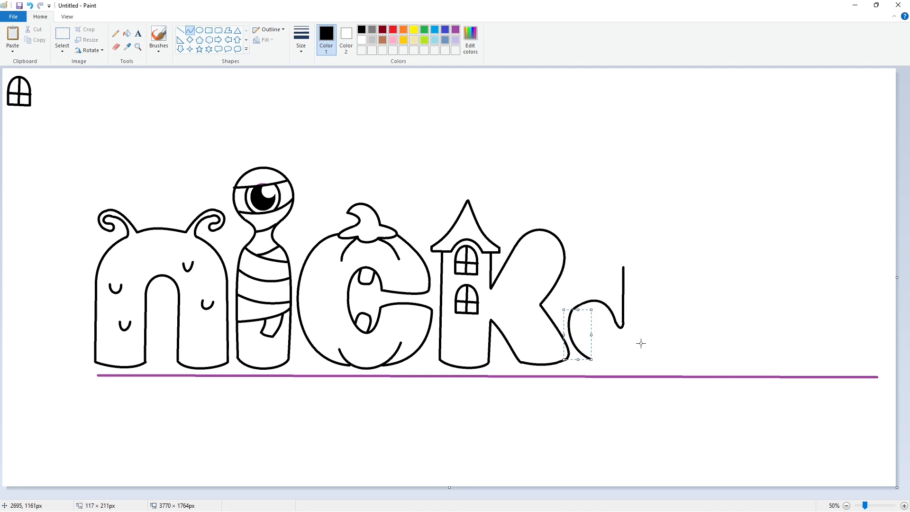
left_click(641, 343)
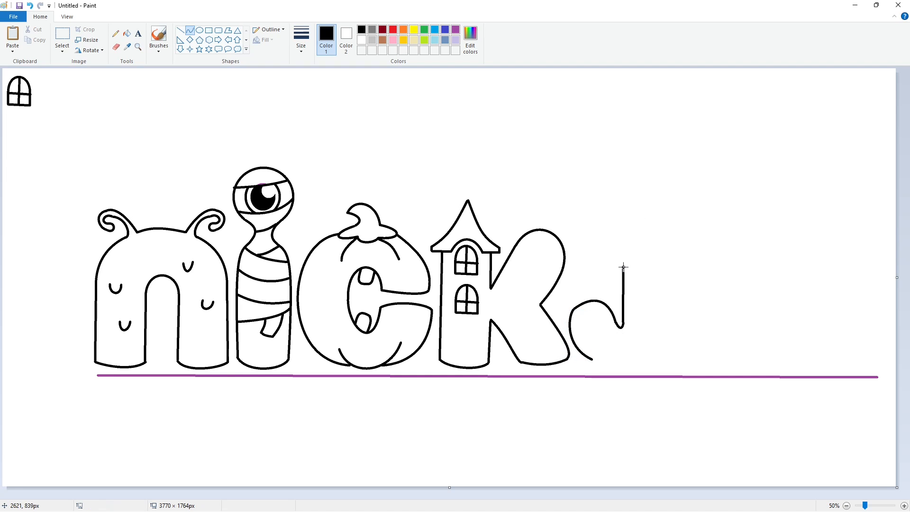
Complete the j outline with a rounded top, a straight outer wall and a curved bottom joining the hook
left_click_drag(624, 267, 677, 266)
left_click_drag(634, 259, 620, 216)
left_click_drag(663, 234, 681, 216)
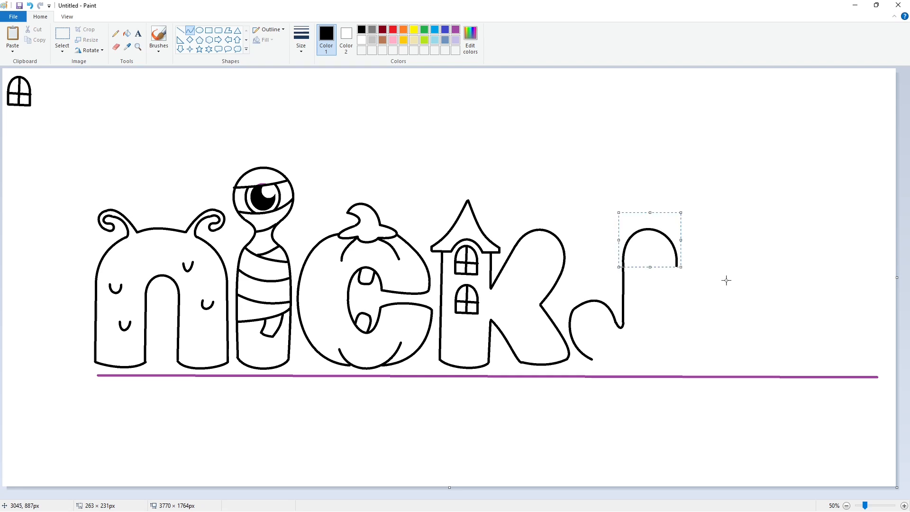
left_click(727, 281)
left_click(180, 30)
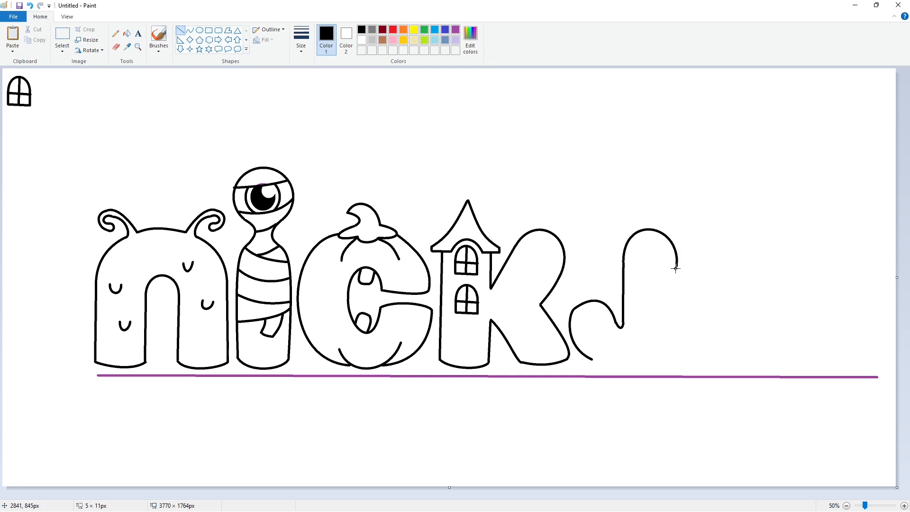
mouse_move(676, 269)
left_mouse_down()
mouse_move(676, 329)
mouse_move(592, 359)
mouse_move(673, 357)
left_mouse_up()
left_click(190, 31)
left_click_drag(623, 380, 625, 377)
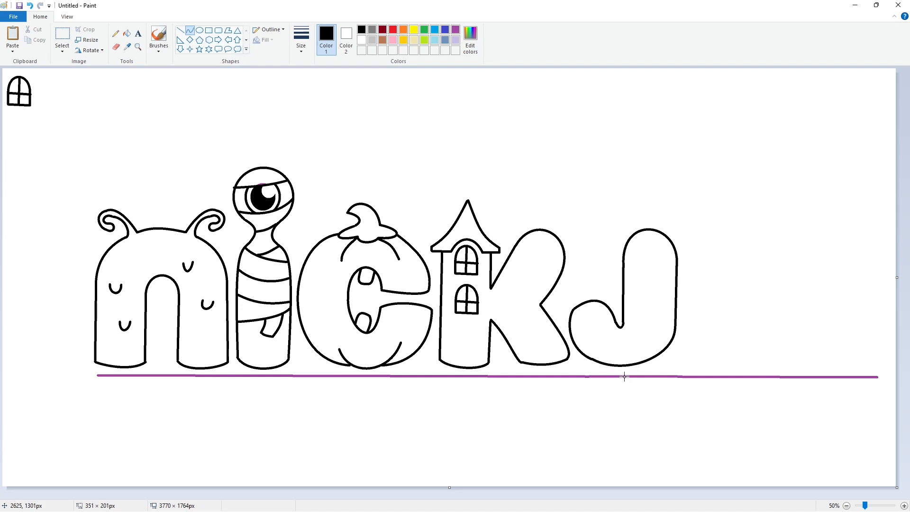
left_click(752, 356)
Draw a circle above the j's stem as its dot, about as wide as the stem
left_click(200, 30)
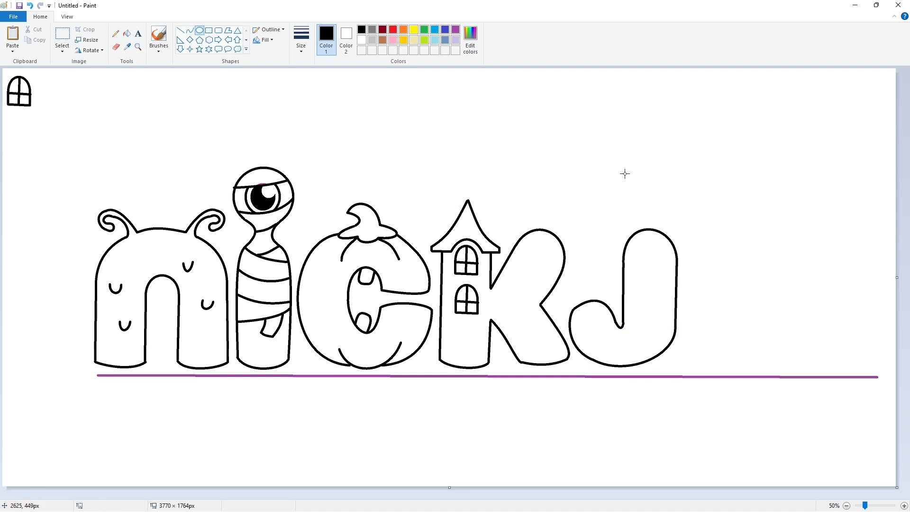
left_click_drag(624, 170, 675, 223)
left_click(735, 229)
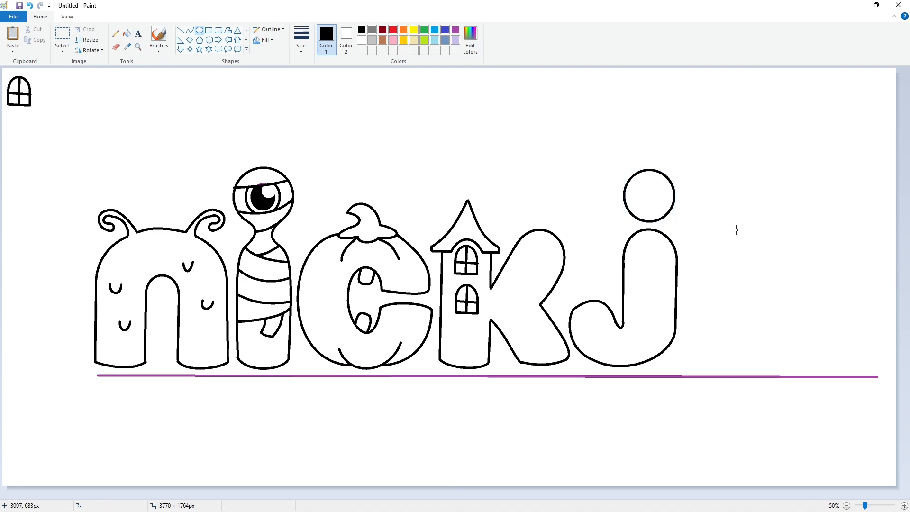
Draw a bat wing with a scalloped lower edge on the right side of the j's dot
left_click(190, 31)
mouse_move(676, 192)
left_mouse_down()
mouse_move(694, 168)
mouse_move(689, 183)
mouse_move(726, 203)
left_mouse_up()
left_click(689, 183)
left_click_drag(701, 173, 697, 162)
left_click(733, 173)
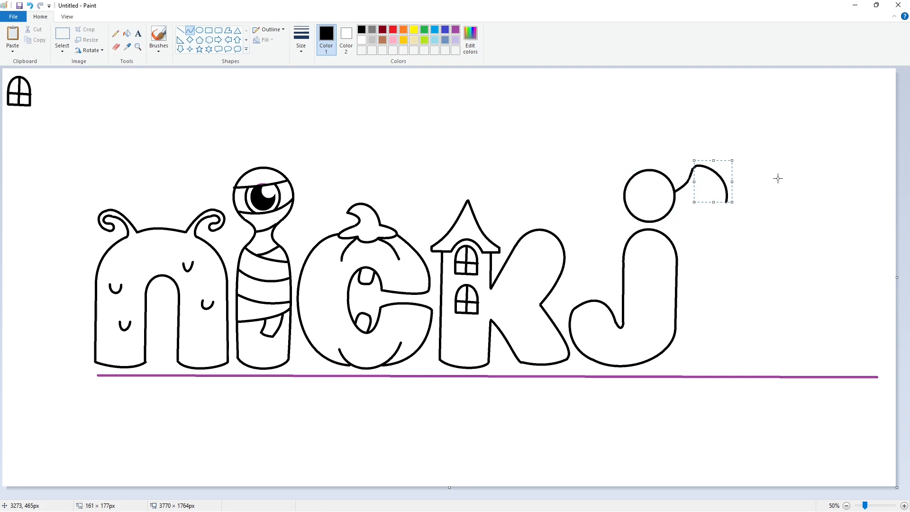
left_click(778, 179)
left_click_drag(726, 202, 680, 198)
left_click(716, 199)
left_click(707, 191)
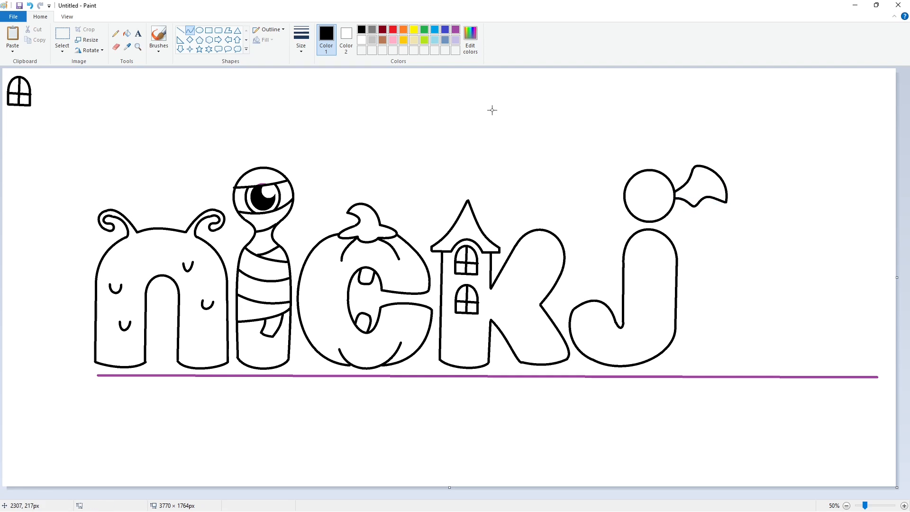
Copy the bat wing, flip it horizontally and attach it to the left side of the j's dot
left_click(62, 38)
left_click_drag(565, 177, 563, 155)
key("ctrl+c")
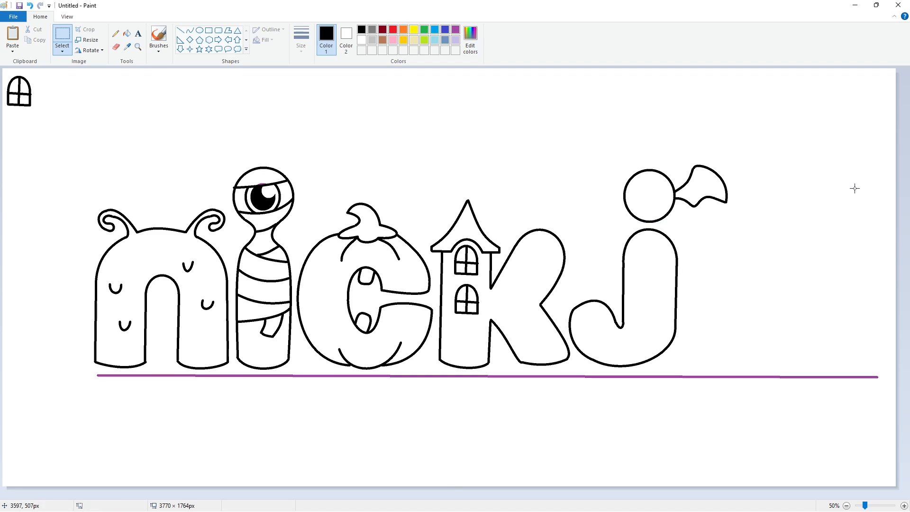
key("ctrl+v")
left_click(90, 51)
left_click(88, 107)
left_click_drag(88, 107, 642, 190)
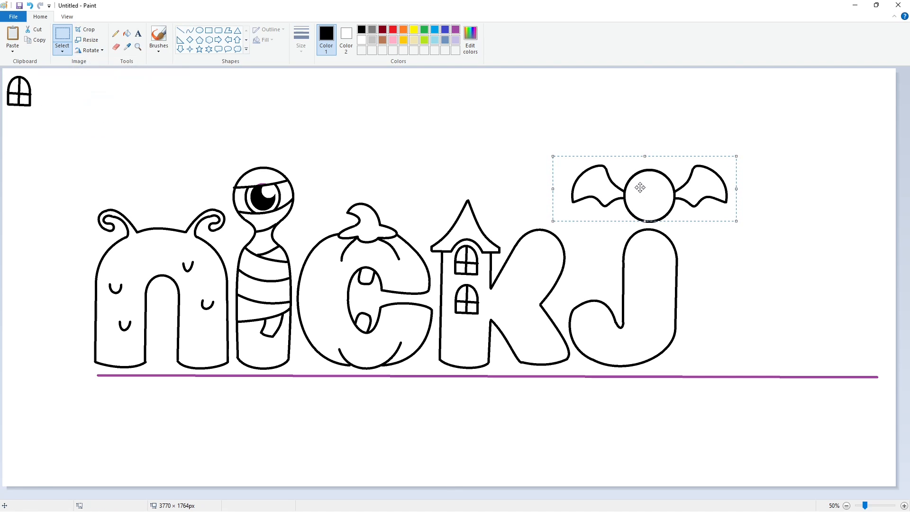
left_click(767, 178)
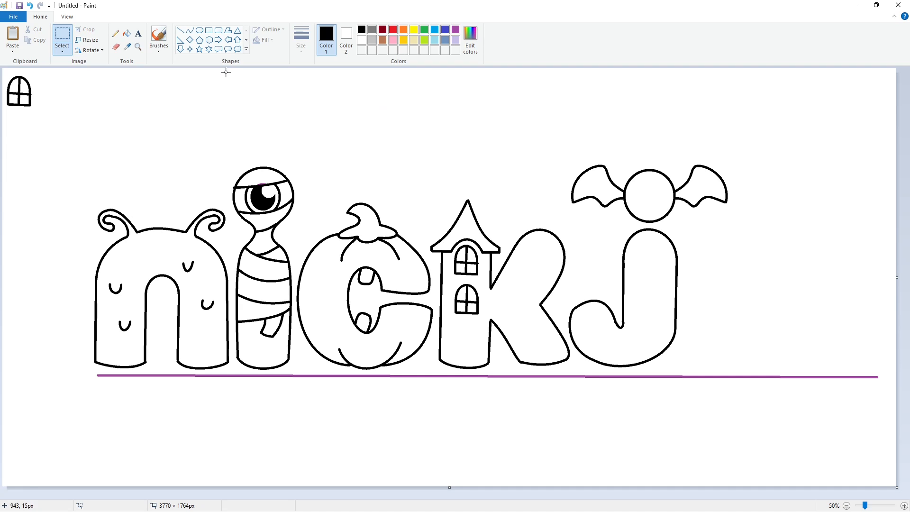
Draw two concentric circles inside the j's dot and a small purple highlight circle overlapping the inner one
left_click(200, 30)
left_click_drag(636, 185, 669, 214)
left_click(722, 190)
mouse_move(638, 184)
left_mouse_down()
mouse_move(664, 210)
mouse_move(662, 196)
left_mouse_up()
left_click(717, 209)
left_click(456, 29)
left_click(722, 201)
Fill the j dot's pupil black and turn its highlight and purple outline white
left_click(126, 33)
left_click(362, 29)
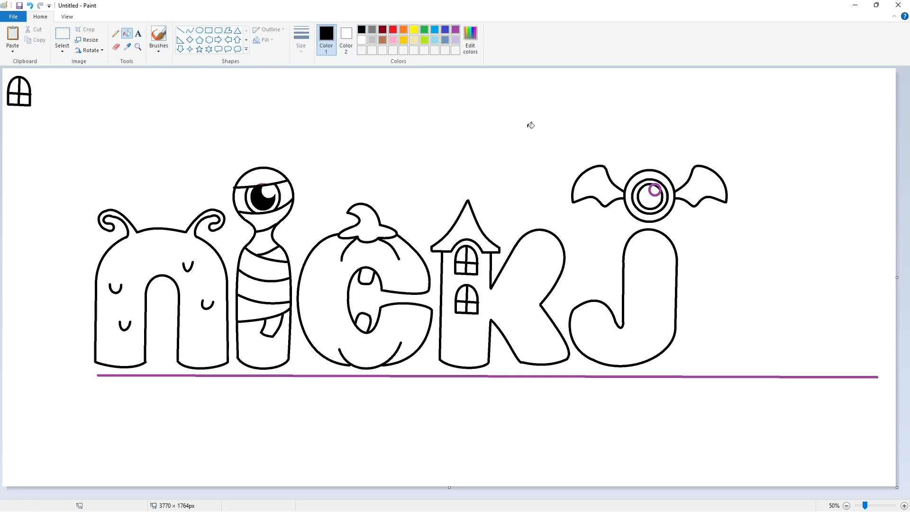
left_click(650, 203)
left_click(362, 39)
left_click(659, 188)
left_click(663, 185)
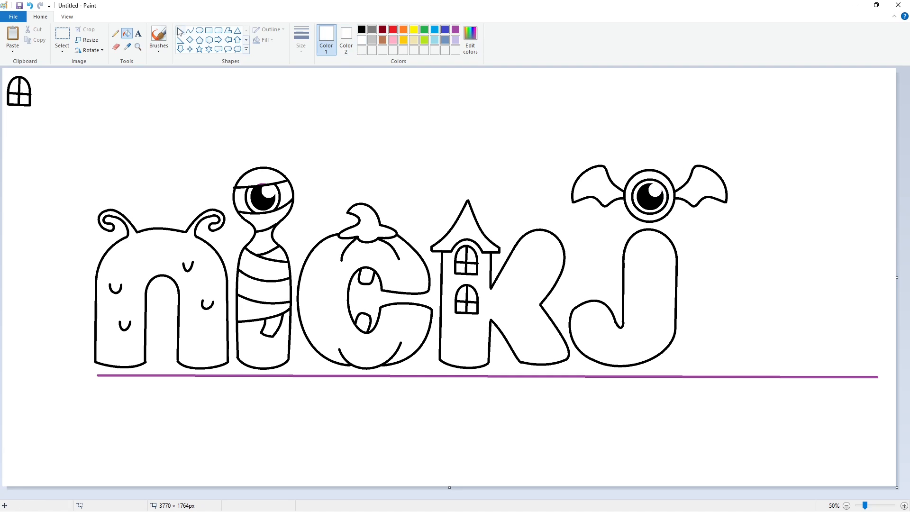
Draw curved black stripes slanting across the upper part of the j's stem
left_click(190, 30)
left_click(361, 29)
mouse_move(660, 233)
left_mouse_down()
mouse_move(626, 250)
mouse_move(625, 266)
mouse_move(649, 275)
mouse_move(624, 281)
mouse_move(624, 300)
mouse_move(674, 300)
mouse_move(624, 326)
left_mouse_up()
left_click(655, 244)
left_click(642, 249)
left_click(708, 260)
left_click(659, 255)
left_click(643, 267)
left_click(738, 274)
left_click(660, 273)
left_click(644, 280)
left_click(731, 292)
Add the lowest stripes on the j's stem, the last sagging from the inner corner to the outer wall
left_click(706, 329)
left_click(659, 334)
left_click(636, 334)
left_click(723, 326)
key("ctrl+z")
left_click(659, 332)
left_click(635, 332)
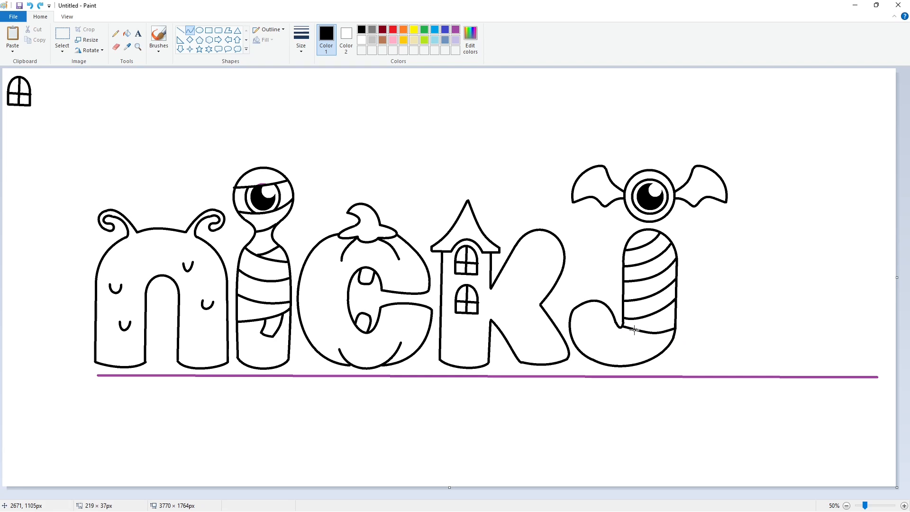
left_click(665, 343)
Draw two curved stripes fanning from the j's inner corner to its bottom edge
left_click_drag(656, 356, 623, 327)
left_click(645, 352)
left_click(629, 343)
left_click(660, 351)
left_click_drag(628, 365, 620, 327)
left_click(618, 347)
left_click(612, 334)
left_click(709, 346)
Draw two curved stripes around the rounded end of the j's hook
mouse_move(590, 358)
left_mouse_down()
mouse_move(615, 323)
mouse_move(575, 340)
mouse_move(612, 311)
left_mouse_up()
left_click(595, 340)
left_click(599, 327)
left_click(680, 336)
left_click(586, 318)
left_click(596, 309)
left_click(667, 328)
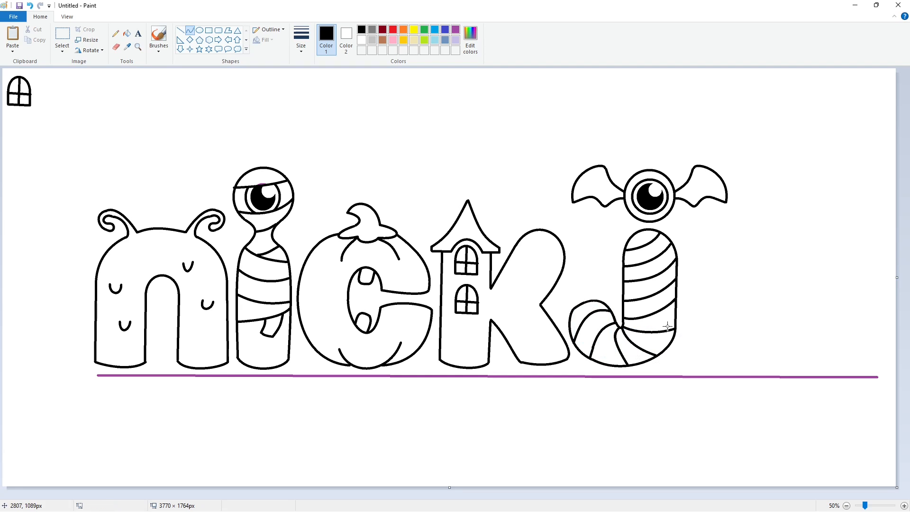
Draw a small forked tail on top of the j's hook end
left_click(583, 297)
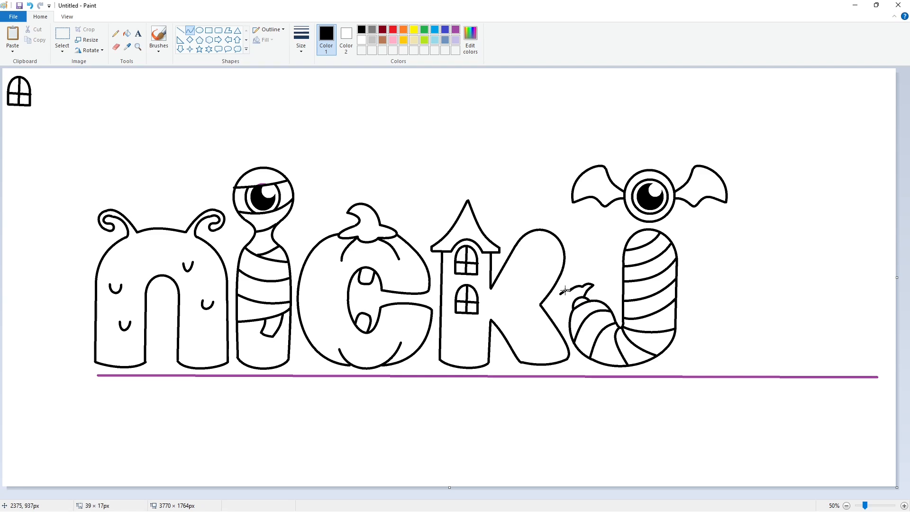
left_click_drag(565, 290, 564, 294)
left_click(573, 292)
left_click(575, 294)
left_click(614, 302)
Start the letter r beside the j with a straight left wall and a rounded top dipping towards the arm
left_click(180, 30)
mouse_move(692, 337)
left_mouse_down()
mouse_move(693, 255)
mouse_move(734, 241)
mouse_move(713, 225)
mouse_move(741, 248)
mouse_move(811, 255)
mouse_move(772, 227)
mouse_move(807, 224)
left_mouse_up()
left_click(752, 266)
left_click(190, 31)
left_click(693, 233)
left_click(755, 233)
left_click(746, 248)
left_click(776, 248)
key("ctrl+z")
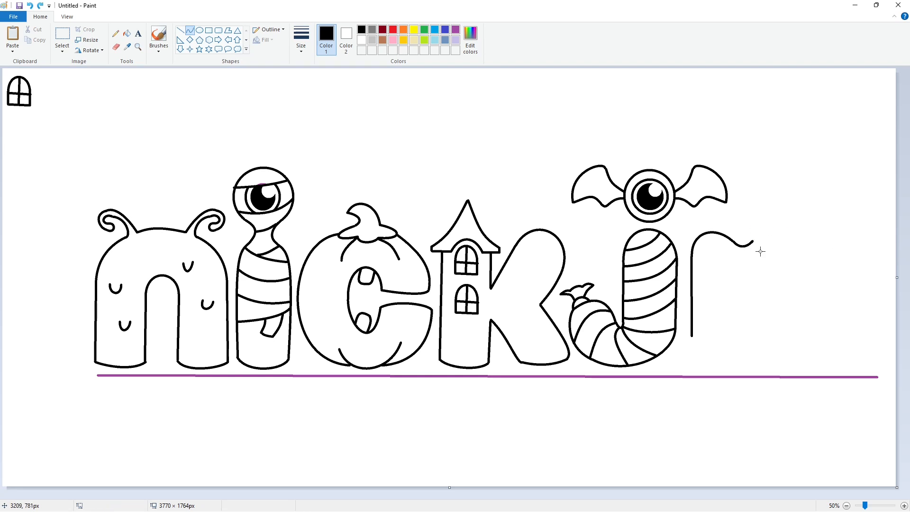
Draw the r's arm with a bulging rounded tip and an underside curving back into the stem
mouse_move(752, 241)
left_mouse_down()
mouse_move(809, 255)
mouse_move(773, 227)
mouse_move(778, 220)
mouse_move(810, 236)
left_mouse_up()
key("ctrl+z")
mouse_move(753, 241)
left_mouse_down()
mouse_move(813, 260)
mouse_move(769, 231)
left_mouse_up()
left_click_drag(773, 231, 807, 221)
mouse_move(811, 257)
left_mouse_down()
mouse_move(770, 281)
mouse_move(816, 273)
left_mouse_up()
mouse_move(807, 279)
left_mouse_down()
mouse_move(833, 332)
mouse_move(768, 285)
mouse_move(739, 294)
left_mouse_up()
mouse_move(758, 283)
left_mouse_down()
mouse_move(741, 273)
mouse_move(739, 338)
mouse_move(692, 338)
left_mouse_up()
left_click(818, 318)
Close the r's stem with a straight right wall and a slightly curved base
left_click(180, 32)
left_click(774, 340)
left_click(190, 30)
mouse_move(706, 338)
left_mouse_down()
mouse_move(723, 350)
mouse_move(692, 338)
mouse_move(716, 363)
left_mouse_up()
key("ctrl+z")
left_click(778, 346)
Draw the two rounded lobes of a bone end beneath the r's stem
left_click_drag(732, 355, 739, 383)
left_click(744, 412)
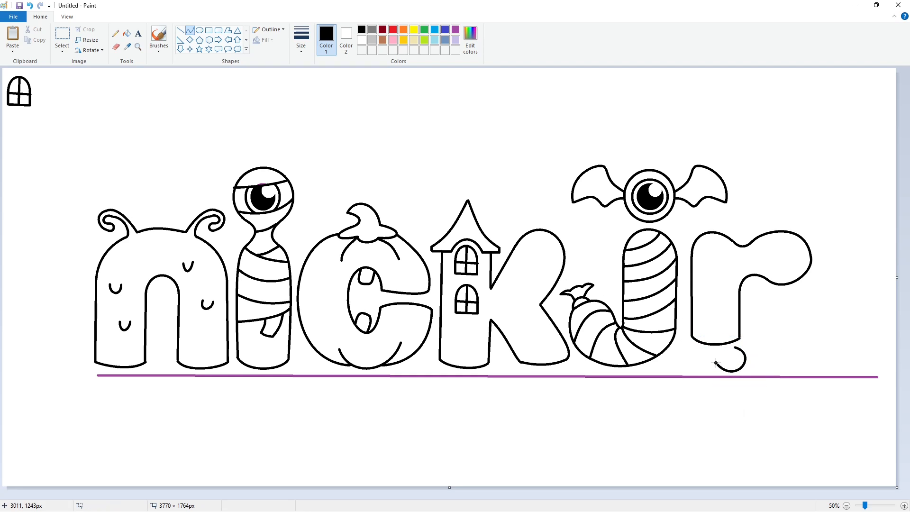
left_click_drag(705, 355, 708, 380)
left_click_drag(696, 366, 675, 359)
left_click(693, 420)
Connect the bone end to the r's stem with short lines and add small dashes on its right lobe
left_click(180, 30)
left_click_drag(735, 345, 735, 342)
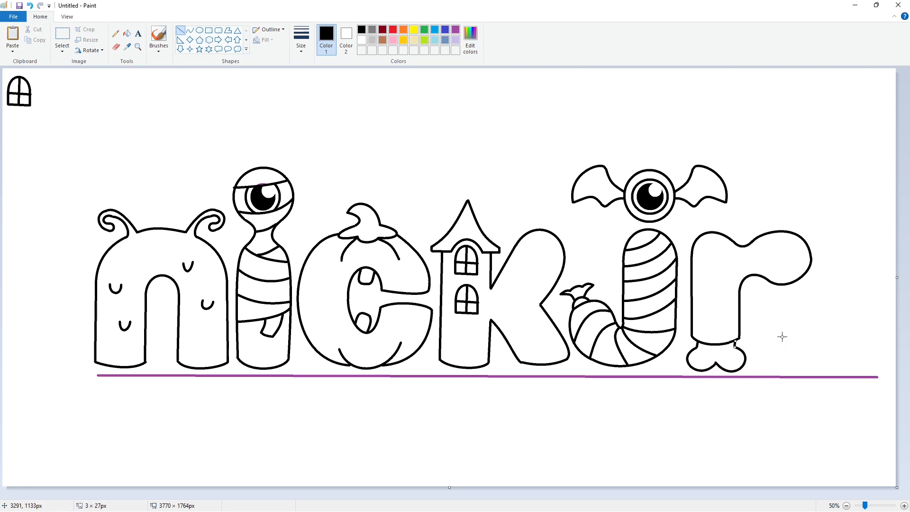
left_click(782, 337)
left_click_drag(737, 362, 736, 367)
Draw a circle as the period beside the r's stem, just above the baseline
left_click(200, 30)
mouse_move(757, 317)
left_mouse_down()
mouse_move(787, 359)
mouse_move(811, 368)
mouse_move(784, 312)
left_mouse_up()
left_click_drag(757, 340, 756, 340)
left_click(835, 350)
Draw a sagging curved seam across the period circle and add short stitches along it
left_click(191, 31)
scroll(191, 31, "down", 1)
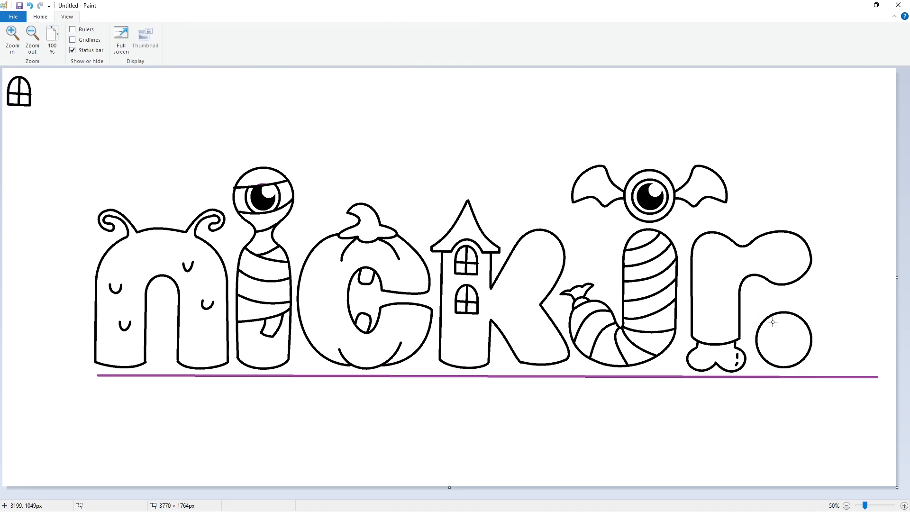
mouse_move(812, 338)
left_mouse_down()
mouse_move(756, 340)
mouse_move(783, 355)
mouse_move(802, 350)
mouse_move(787, 350)
left_mouse_up()
left_click(41, 18)
mouse_move(775, 339)
left_mouse_down()
mouse_move(778, 349)
mouse_move(764, 343)
left_mouse_up()
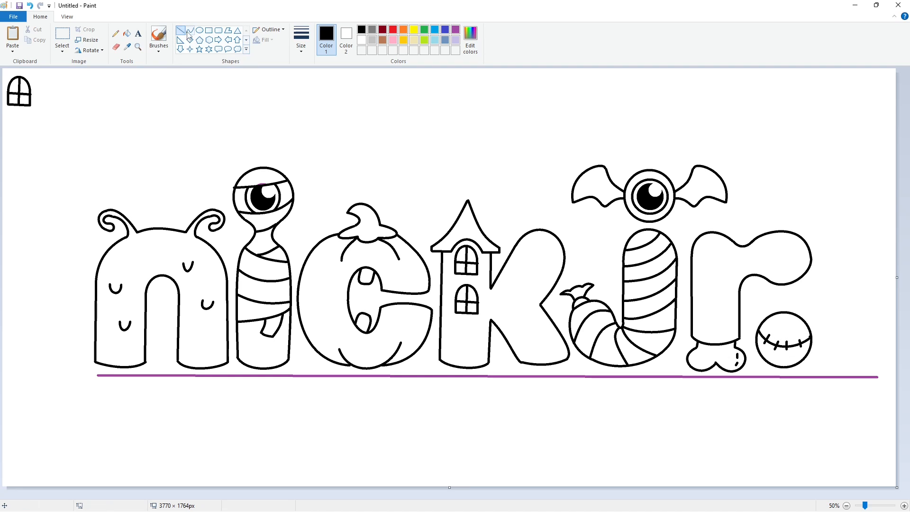
left_click(65, 32)
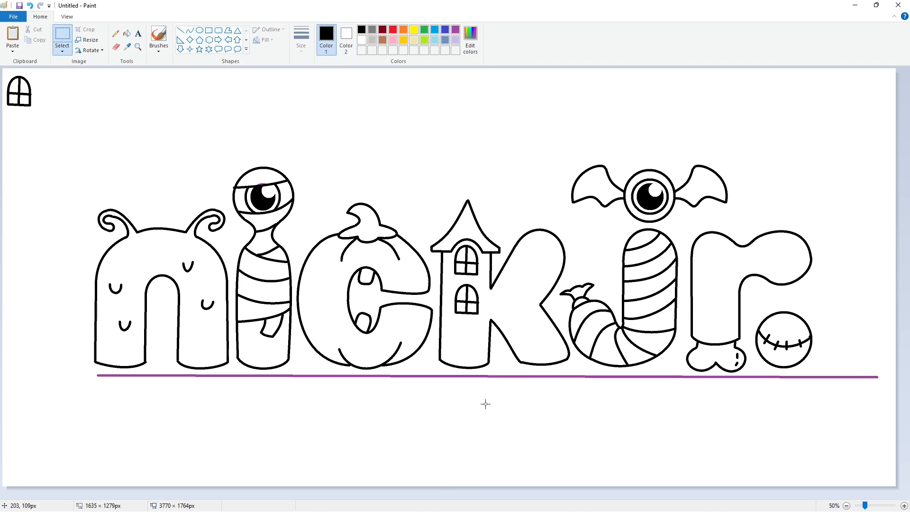
Draw thick dark red curved highlights on the n's top arch and at the base of both its legs
left_click_drag(58, 94, 888, 471)
left_click(27, 135)
left_click(455, 29)
left_click(190, 32)
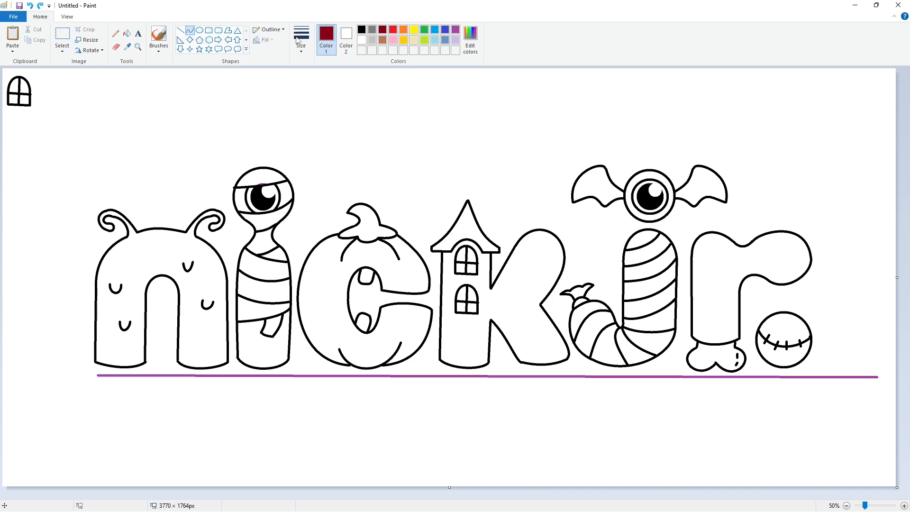
left_click(175, 241)
left_click(323, 263)
left_click_drag(206, 361, 216, 348)
left_click(221, 363)
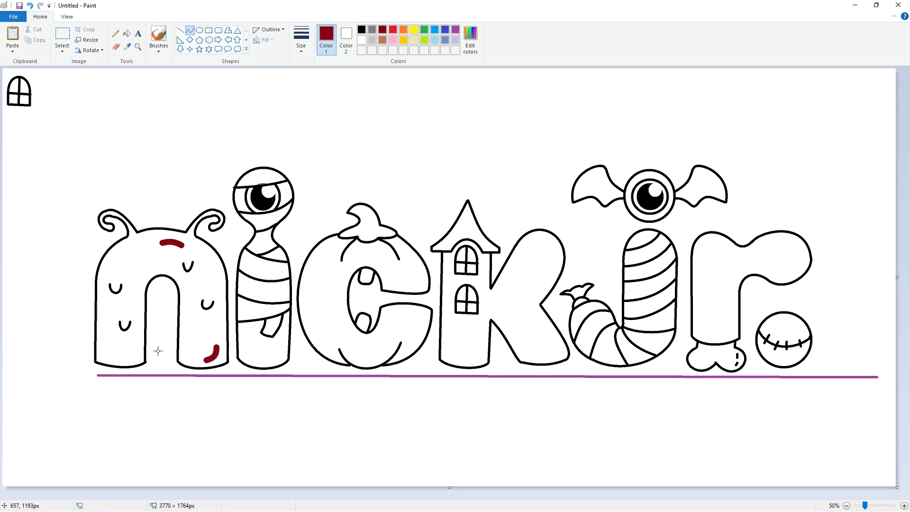
key("ctrl+z")
left_click(130, 360)
left_click(199, 31)
left_click_drag(143, 240, 149, 246)
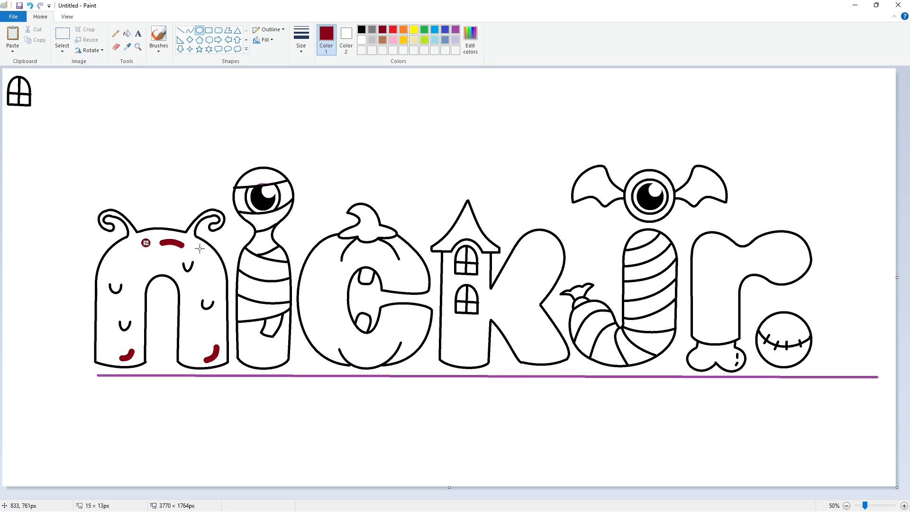
left_click(203, 283)
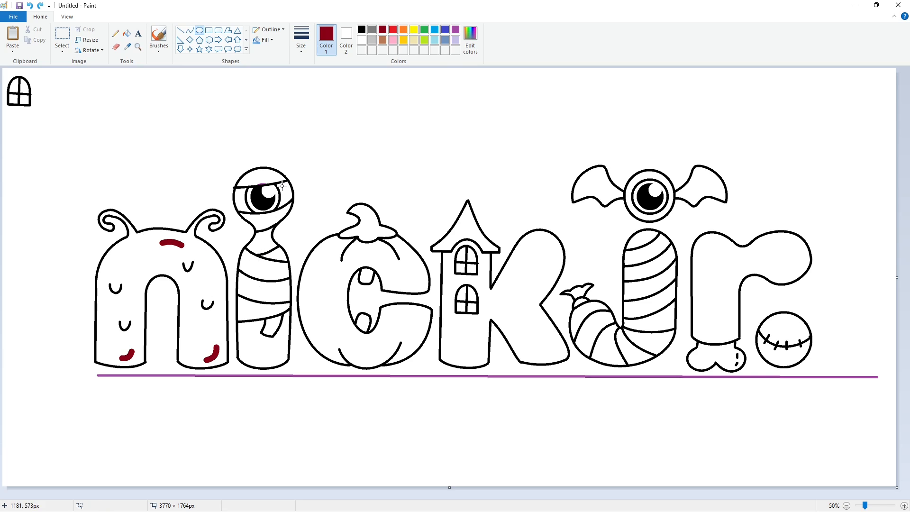
Draw short dark red curved highlights beside the mummy i's eye and near the base of its body
left_click(190, 30)
left_click_drag(285, 189, 286, 195)
left_click(286, 192)
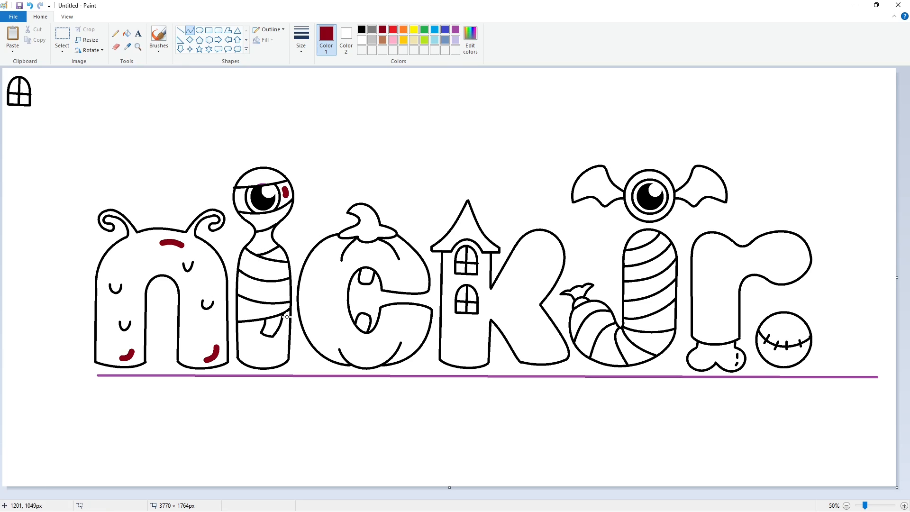
Draw dark red curved highlights on the pumpkin c's upper edge, its lower arm and its stem
left_click_drag(333, 247, 322, 259)
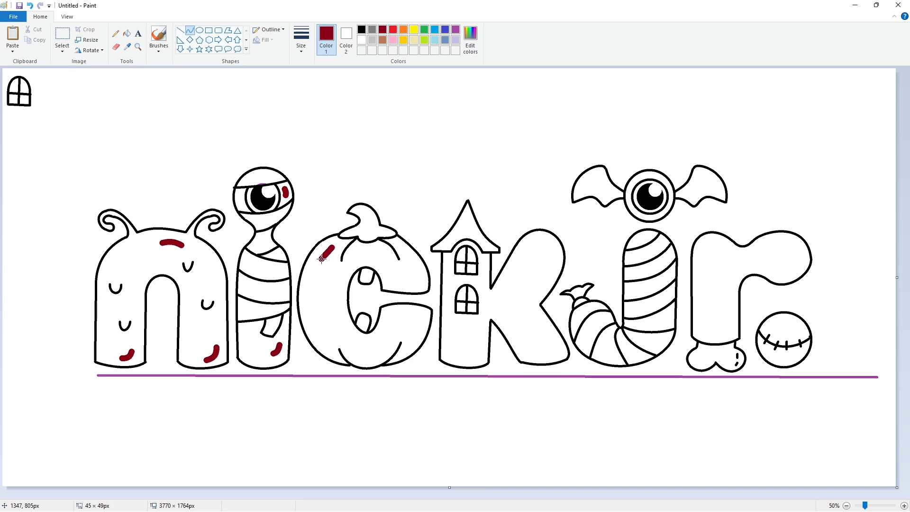
left_click(324, 255)
left_click_drag(417, 314, 414, 332)
double_click(420, 324)
left_click(469, 324)
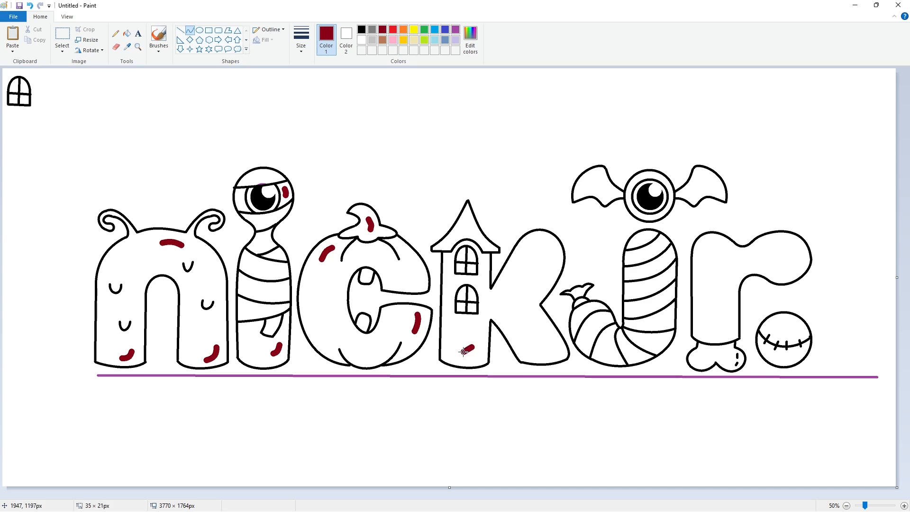
Draw dark red curved highlights on the k's tower base, upper arm and lower leg
double_click(470, 353)
left_click(506, 348)
left_click_drag(547, 248, 545, 275)
left_click(553, 263)
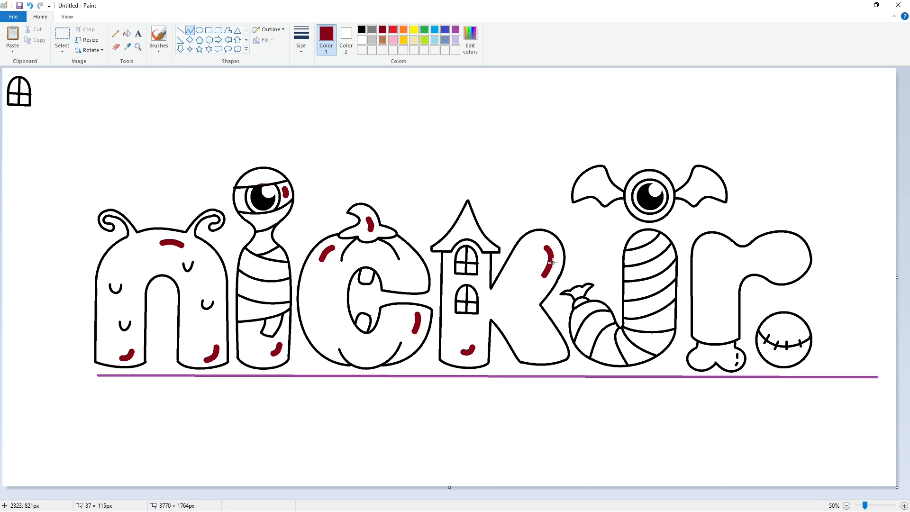
left_click(553, 263)
left_click(545, 354)
left_click_drag(553, 346, 546, 354)
double_click(554, 353)
left_click(592, 341)
left_click_drag(588, 312, 605, 325)
left_click(602, 314)
left_click(602, 315)
key("ctrl+z")
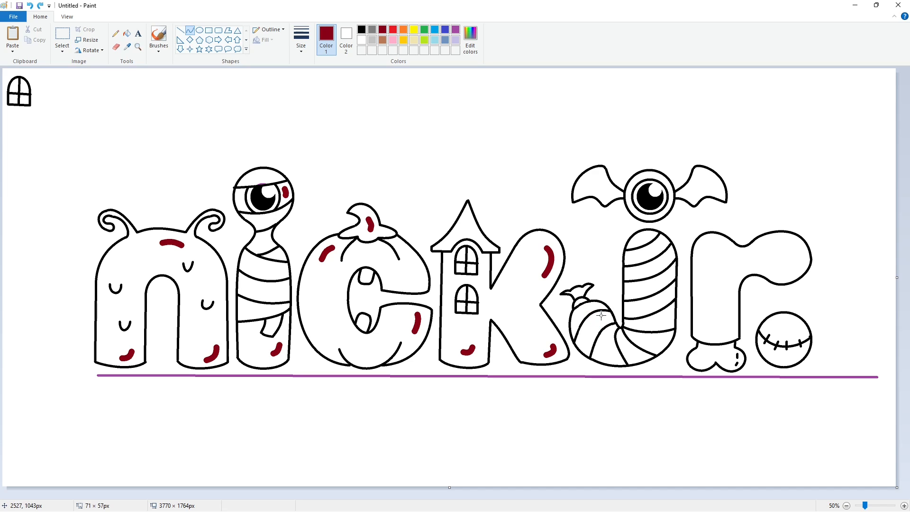
Draw two dark red curved highlights on the r's stem, one near the top and one near the bone end
left_click_drag(711, 248, 704, 266)
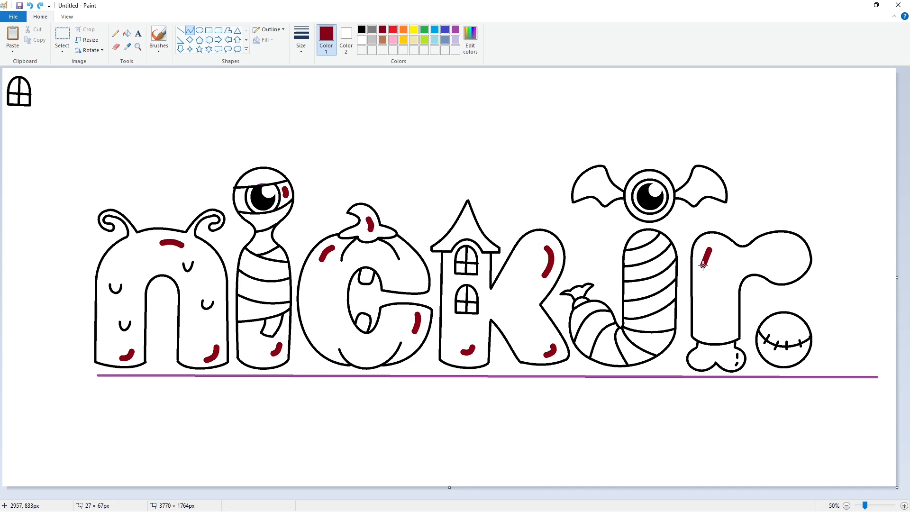
left_click_drag(729, 314, 721, 331)
left_click(729, 323)
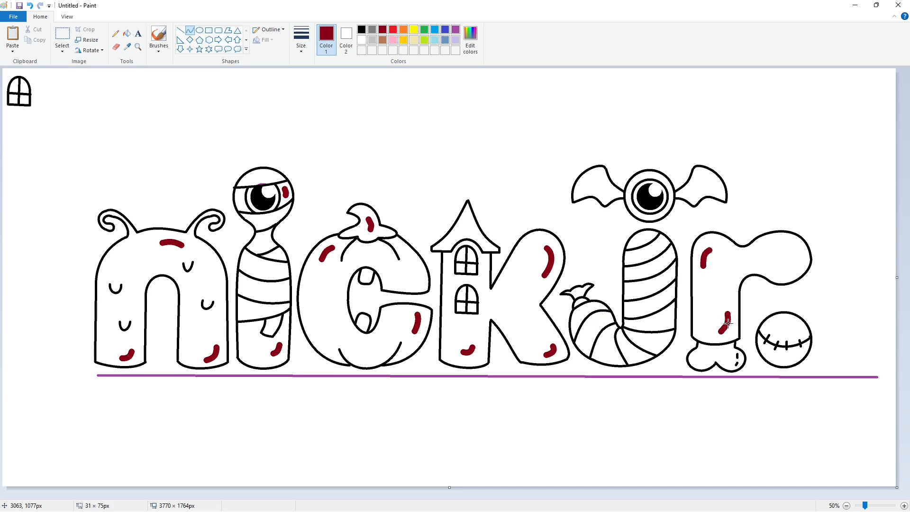
Draw dark red curved highlights on both bat wings and along the upper edge of the j's eyeball
left_click(711, 176)
left_click(711, 175)
left_click_drag(586, 185, 644, 176)
left_click(637, 178)
left_click(637, 179)
left_click(749, 198)
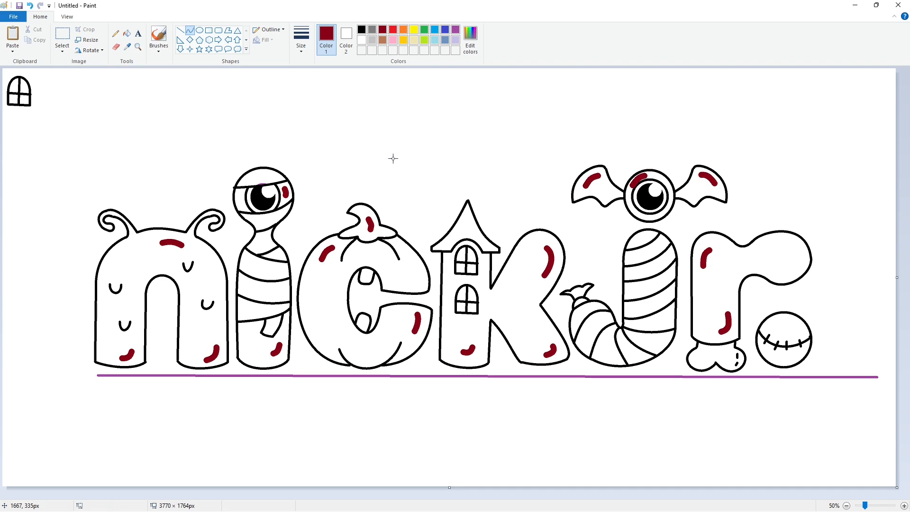
Draw dark red curved highlights on the striped j's curled tail and near the top of its stem
left_click_drag(586, 311, 605, 326)
left_click(603, 314)
left_click(603, 315)
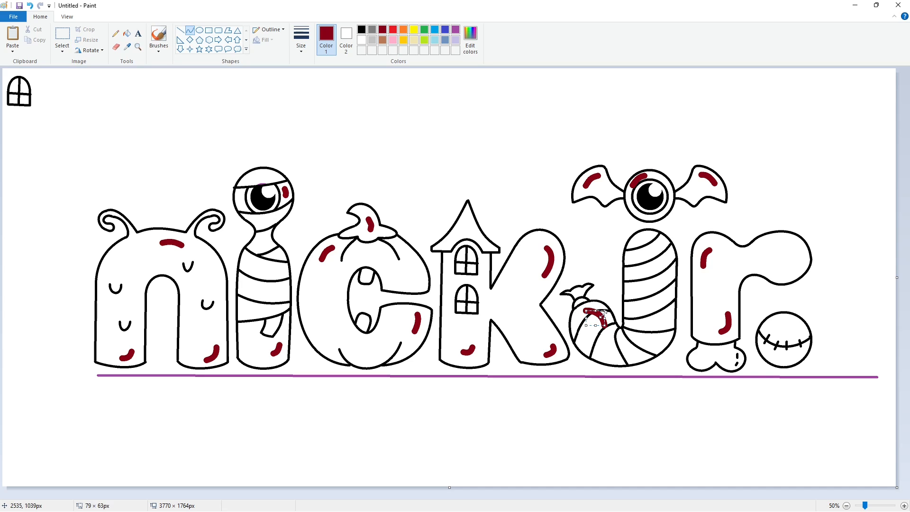
left_click(653, 319)
left_click_drag(648, 236, 636, 263)
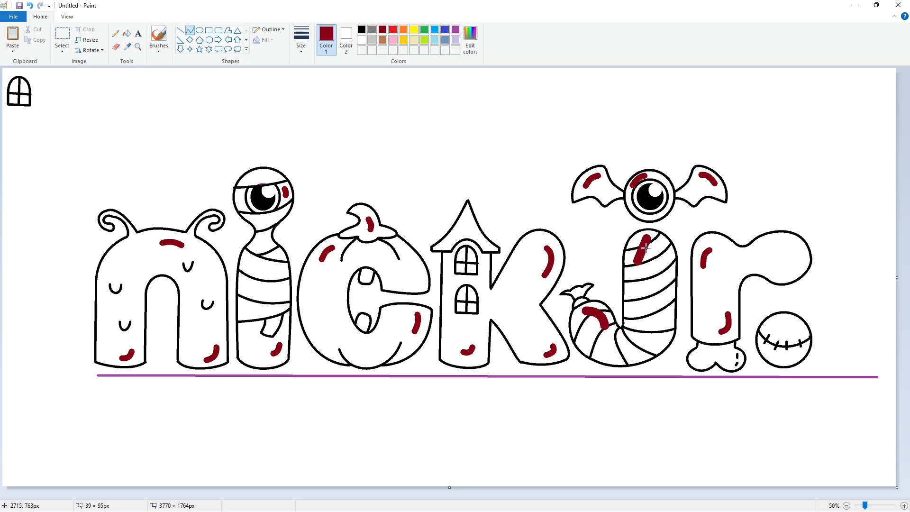
left_click(637, 252)
left_click(686, 261)
Draw dark red curved highlights on the r's rounded end and on the upper part of the period
left_click_drag(779, 248, 794, 255)
left_click(792, 247)
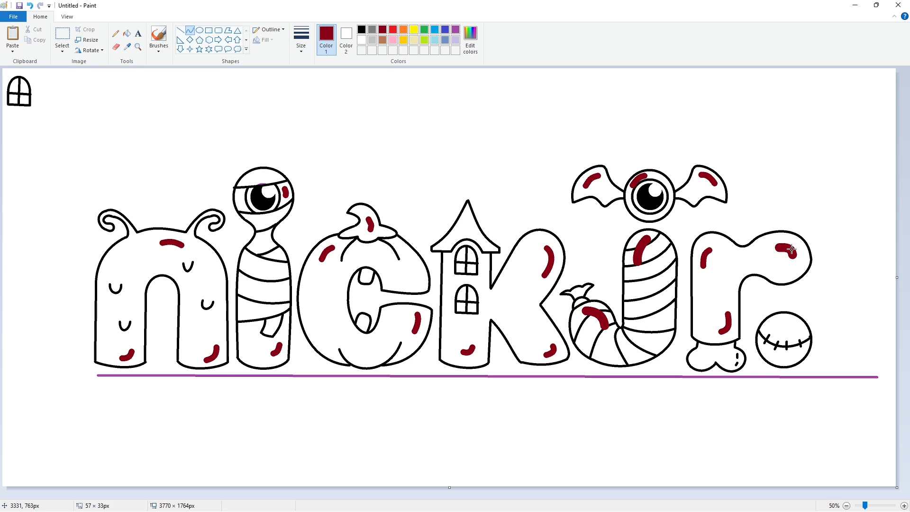
left_click(793, 247)
left_click_drag(783, 322, 769, 342)
left_click(770, 330)
left_click(769, 330)
left_click(819, 332)
key("ctrl+z")
left_click(772, 328)
left_click(771, 328)
left_click(832, 322)
Draw small circles beside the highlights on the n, c, k, j, r and period, and fill them dark red
left_click(199, 30)
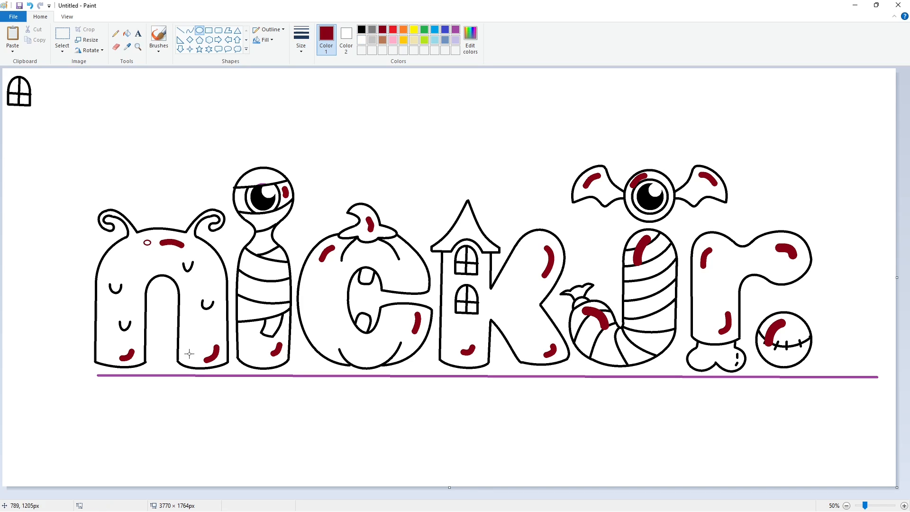
left_click_drag(317, 278, 317, 277)
left_click(395, 339)
left_click_drag(412, 348, 412, 348)
left_click(534, 295)
left_click_drag(534, 285, 538, 291)
left_click(564, 295)
left_click_drag(633, 283, 640, 292)
left_click(671, 300)
left_click_drag(766, 252, 771, 255)
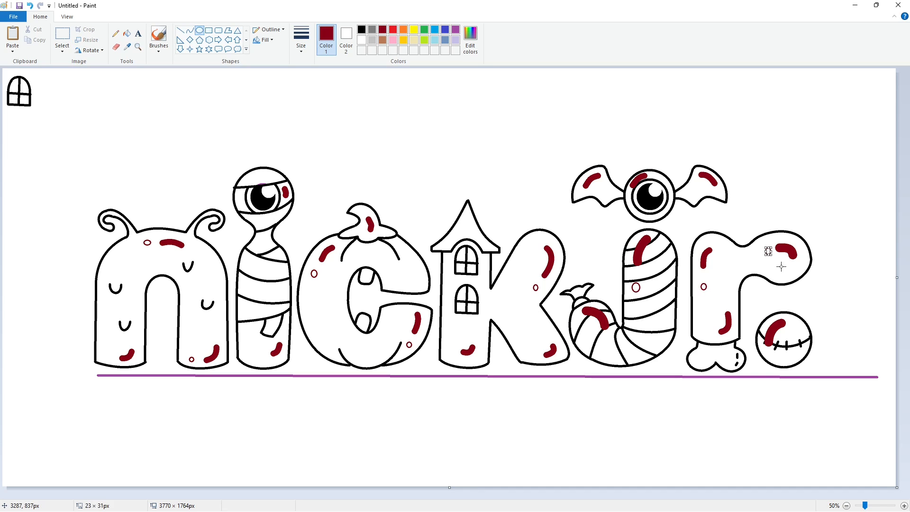
left_click(766, 351)
left_click(127, 33)
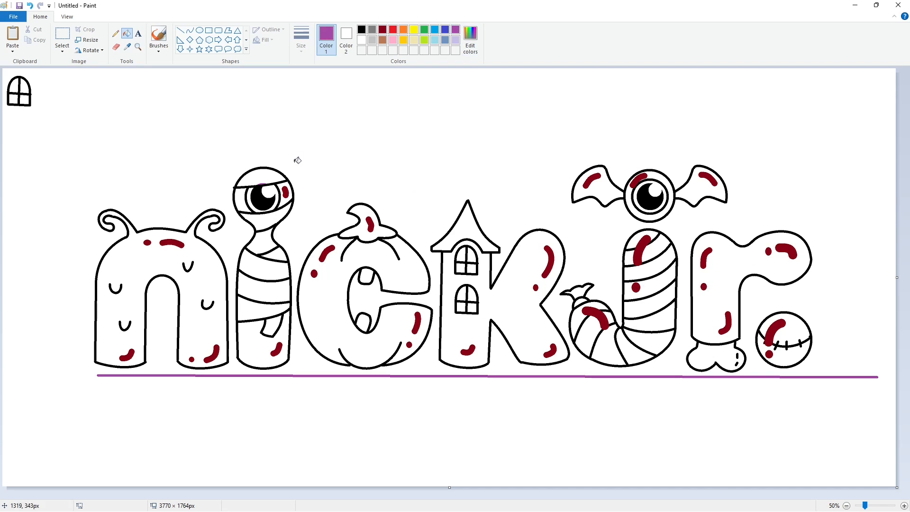
Try to cover the purple remnant and the protruding band end at the mummy i's eye with white
left_click(261, 176)
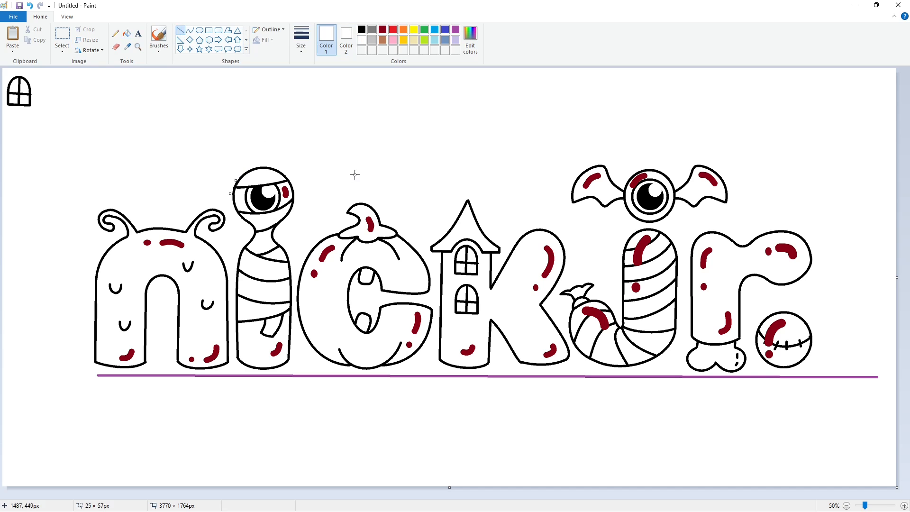
left_click(354, 174)
Paste the copied lettering over the drawing and nudge it horizontally into place
left_click(905, 506)
scroll(749, 463, "down", 2)
key("ctrl+v")
left_click_drag(478, 377, 559, 336)
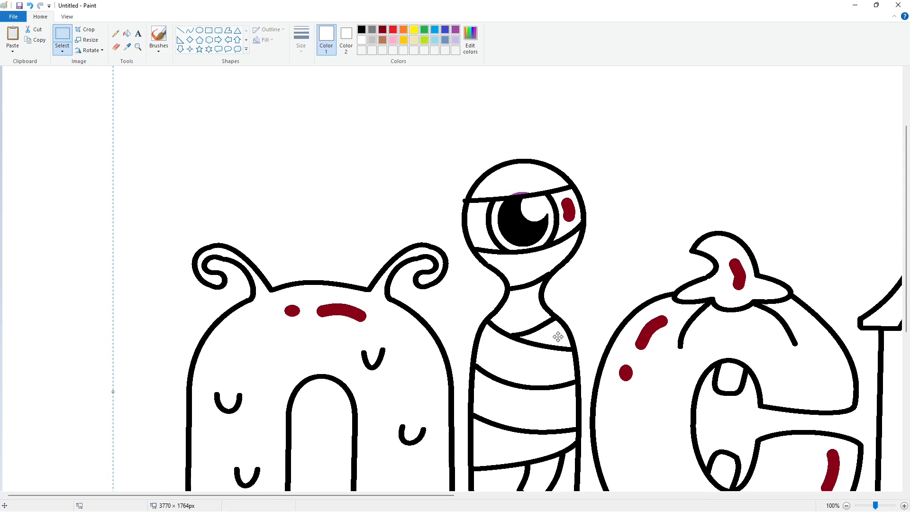
key("Right")
key("Right")
key("Right")
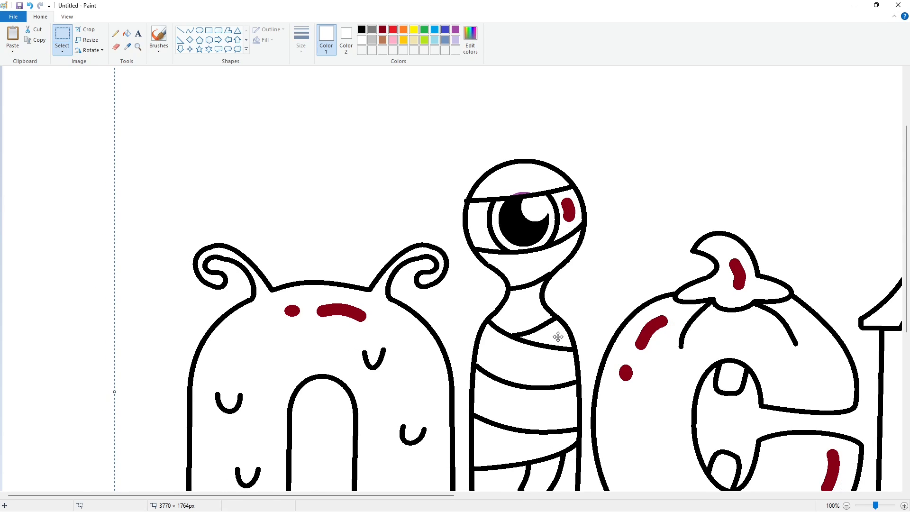
key("Left")
key("Left")
key("Right")
key("Right")
key("Left")
left_click(101, 333)
scroll(101, 333, "down", 5)
scroll(107, 331, "up", 6)
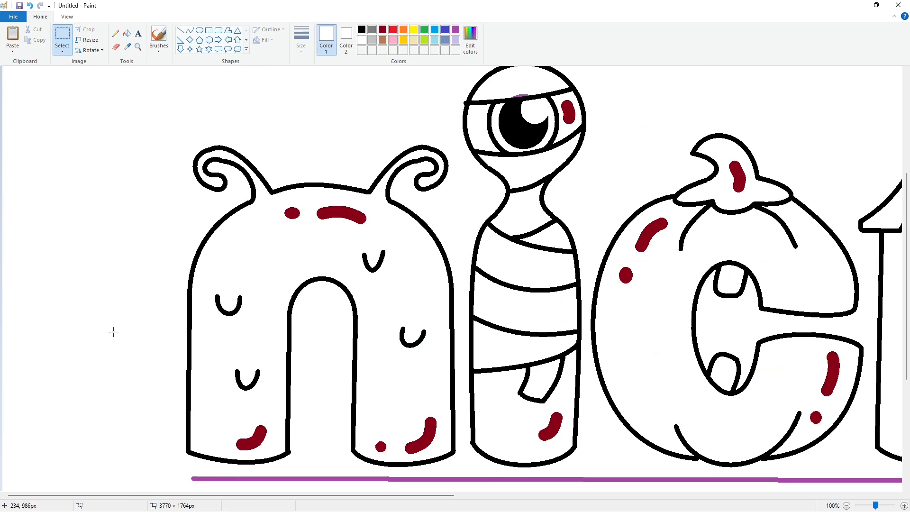
Clean up the purple remnant and protruding band end at the mummy's eye, and remove the purple baseline and spare window
left_click(128, 33)
left_click(180, 31)
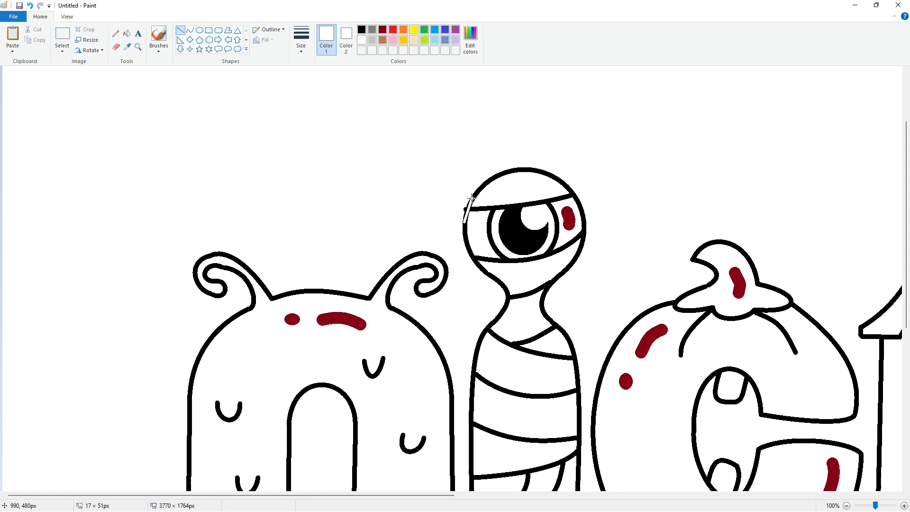
scroll(467, 204, "down", 4)
left_click(847, 505)
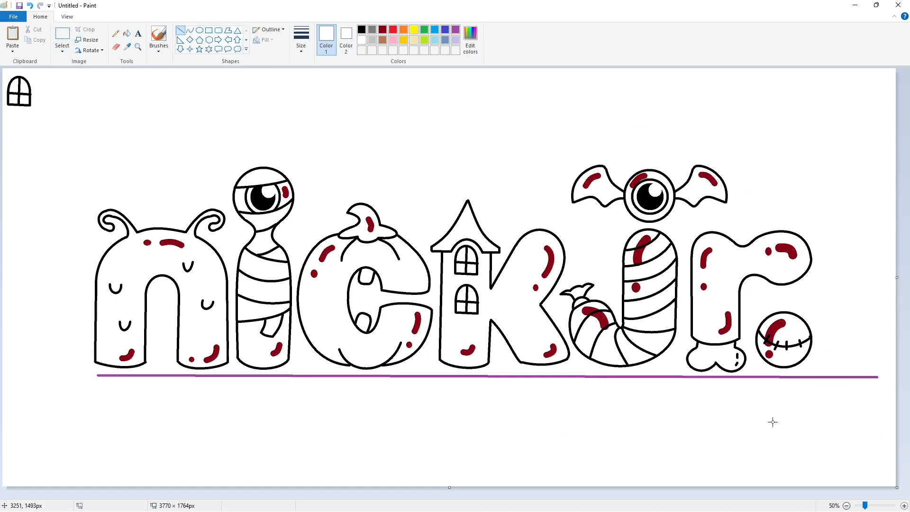
left_click(127, 33)
key("ctrl+z")
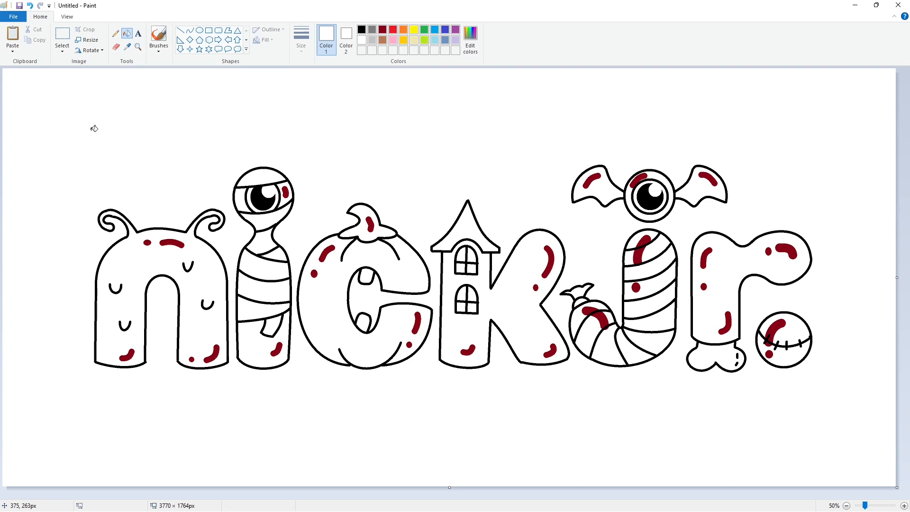
Add a custom bright green and a custom red (242, 56, 51) to the palette
left_click(424, 40)
left_click(470, 41)
left_click(482, 216)
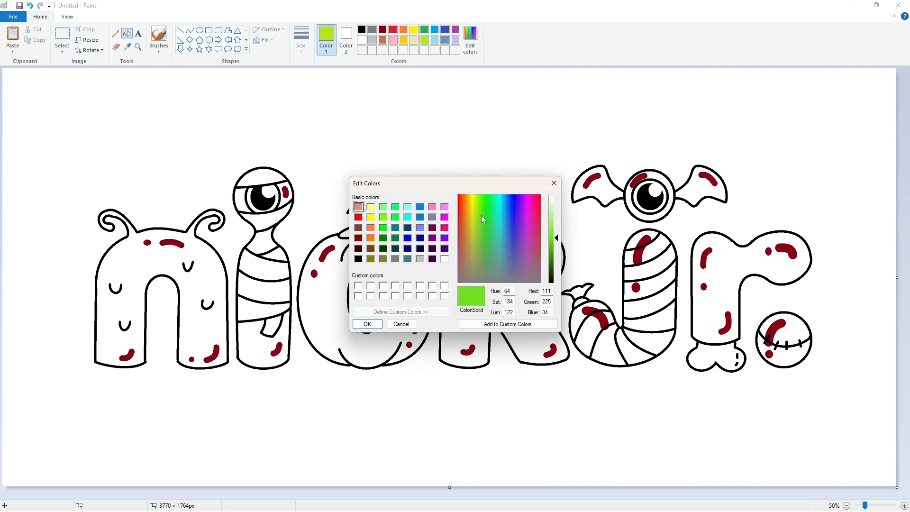
left_click(367, 325)
left_click(403, 29)
left_click(470, 40)
left_click_drag(480, 212, 459, 205)
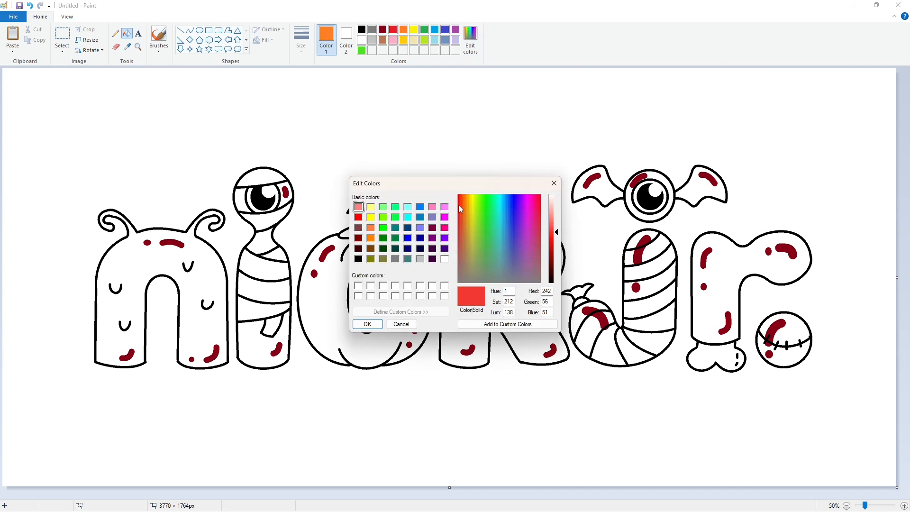
left_click(368, 324)
Add a custom light blue and a custom light gray to the palette
left_click(435, 30)
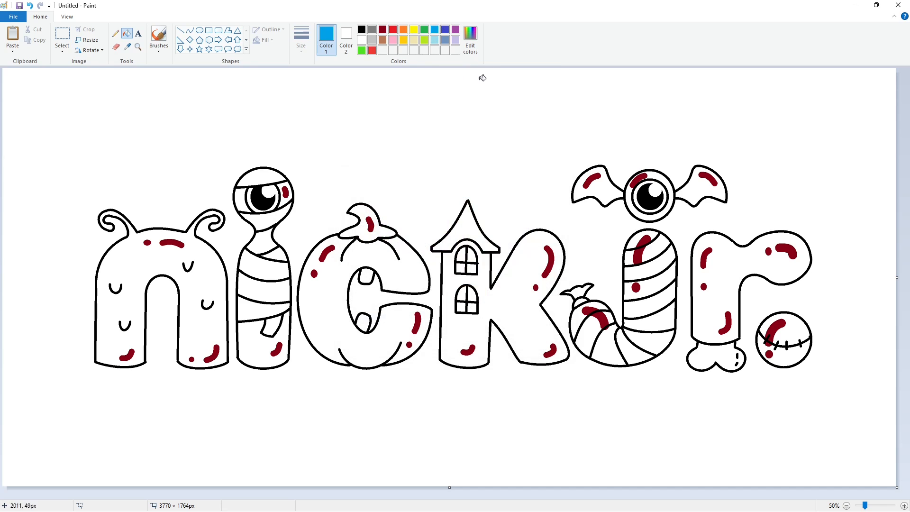
left_click(476, 52)
left_click(367, 324)
left_click(393, 51)
left_click(476, 52)
left_click(365, 320)
left_click(372, 30)
Mix a lighter custom green and fill the n and its antennae with it
left_click(361, 51)
left_click(178, 256)
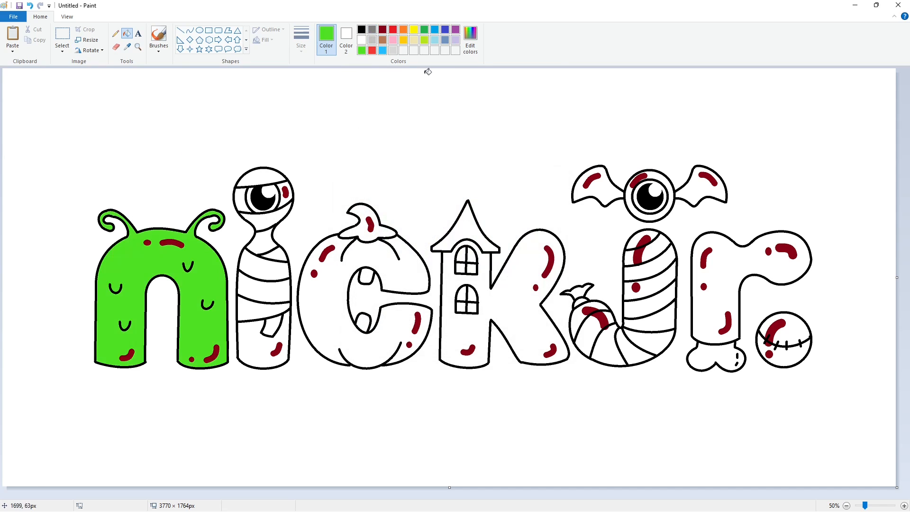
left_click(471, 40)
left_click_drag(556, 235, 557, 232)
left_click(368, 323)
left_click(216, 281)
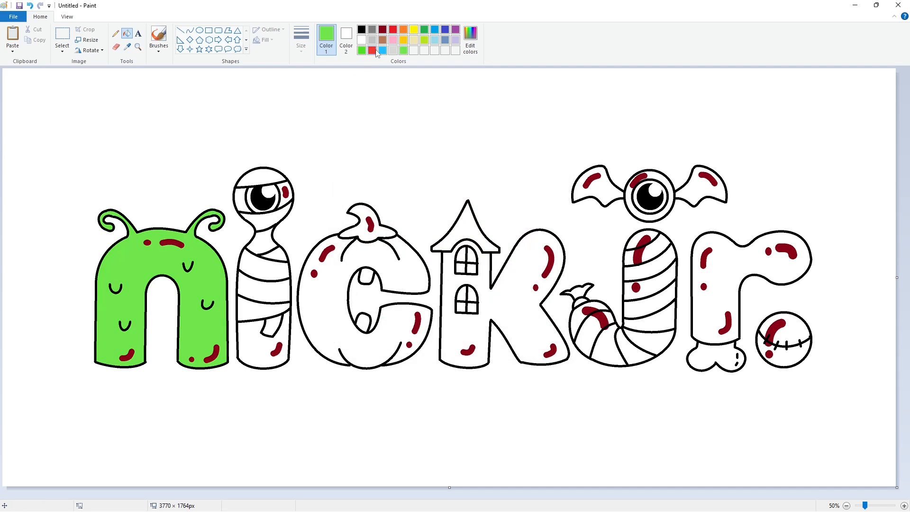
Fill the mummy i's exposed areas around the eye, at the neck and at the base with orange
left_click(403, 30)
left_click(243, 198)
left_click(283, 201)
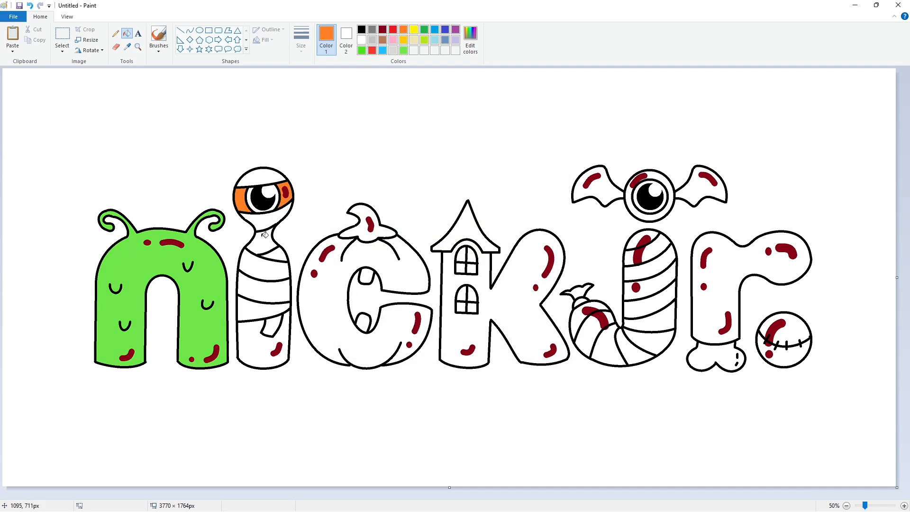
left_click(264, 234)
left_click(258, 338)
Fill the pumpkin c with orange and its stem with the lighter custom green
left_click(325, 313)
left_click(404, 51)
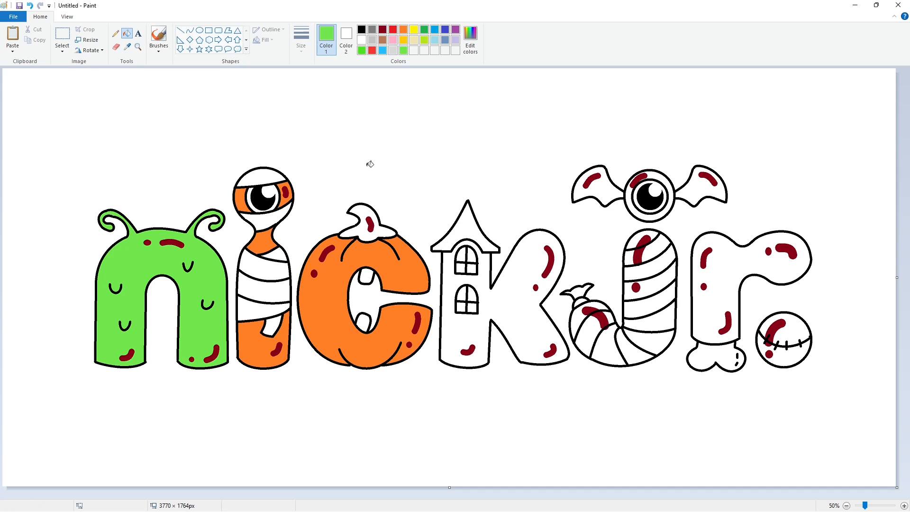
left_click(362, 228)
Fill the k with the custom red and the panes of its two tower windows with the custom light blue
left_click(372, 50)
left_click(490, 262)
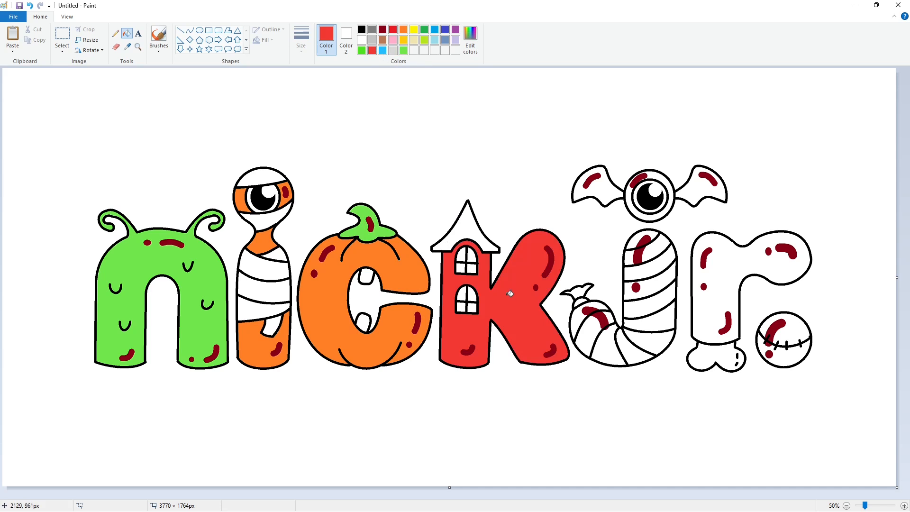
left_click(383, 50)
left_click(460, 255)
left_click(472, 255)
left_click(460, 269)
left_click(466, 261)
left_click(461, 293)
left_click(472, 293)
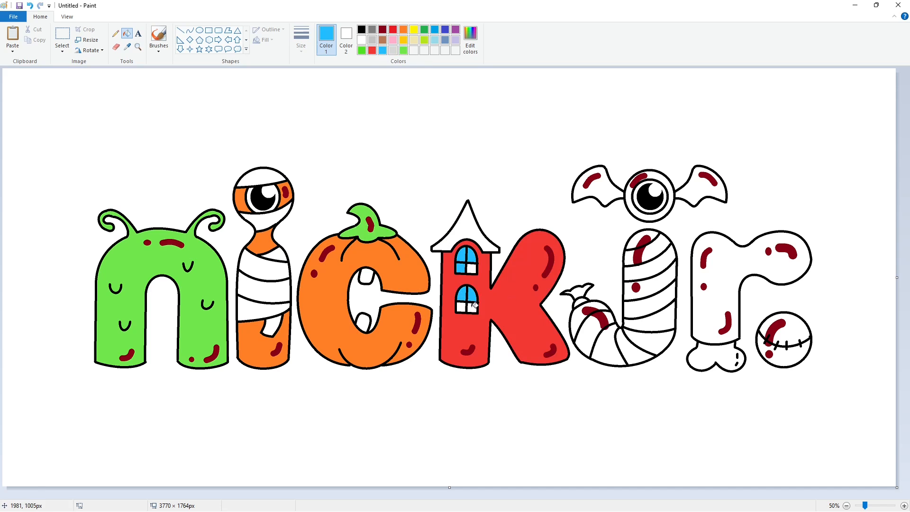
left_click(460, 307)
left_click(472, 307)
Fill the k's tower roof with dark gray and switch the fill color back to the custom light blue
left_click(372, 30)
left_click(466, 230)
left_click(382, 50)
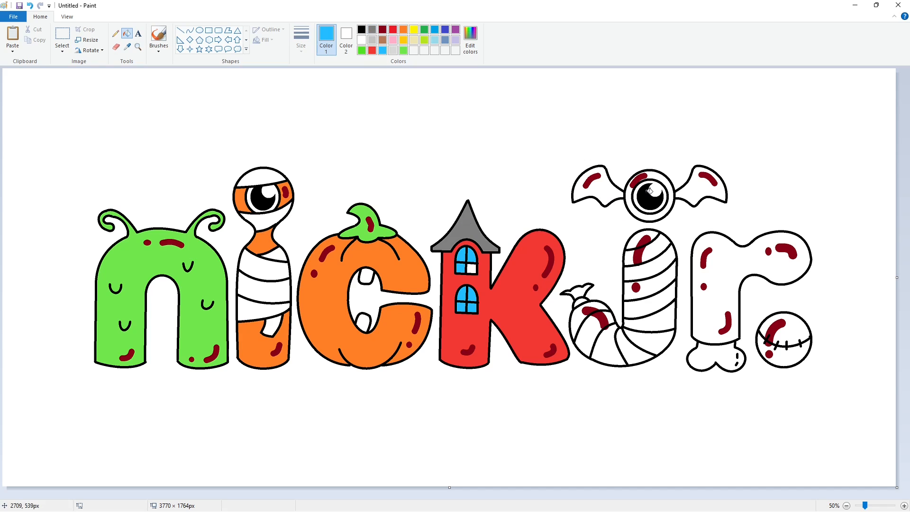
Fill the bat eye's outer ring and the stripes of the j's upright stem with the custom light blue
left_click(663, 205)
left_click(641, 237)
left_click(656, 248)
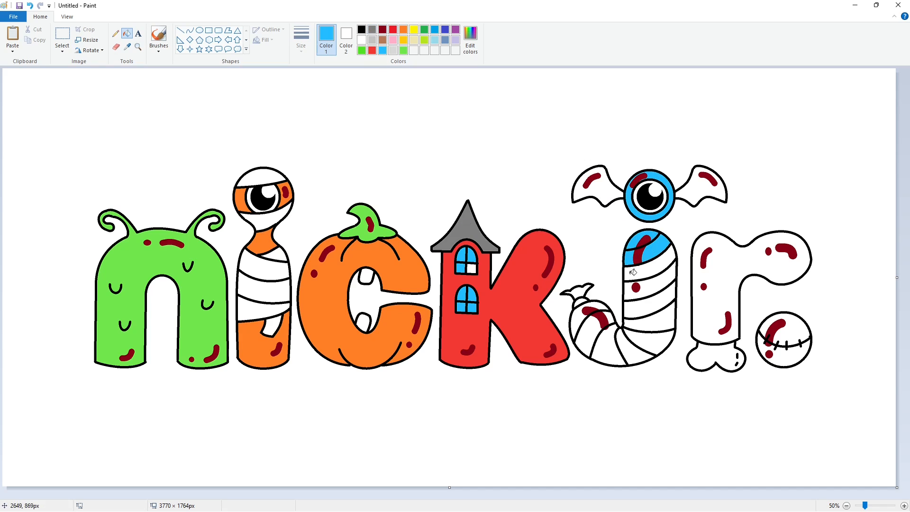
left_click(657, 282)
left_click(658, 299)
left_click(658, 315)
left_click(658, 339)
Fill the j's curved hook and tail, the r's body and the stitched period with the custom light blue
left_click(613, 349)
left_click(612, 316)
left_click(584, 330)
left_click(580, 304)
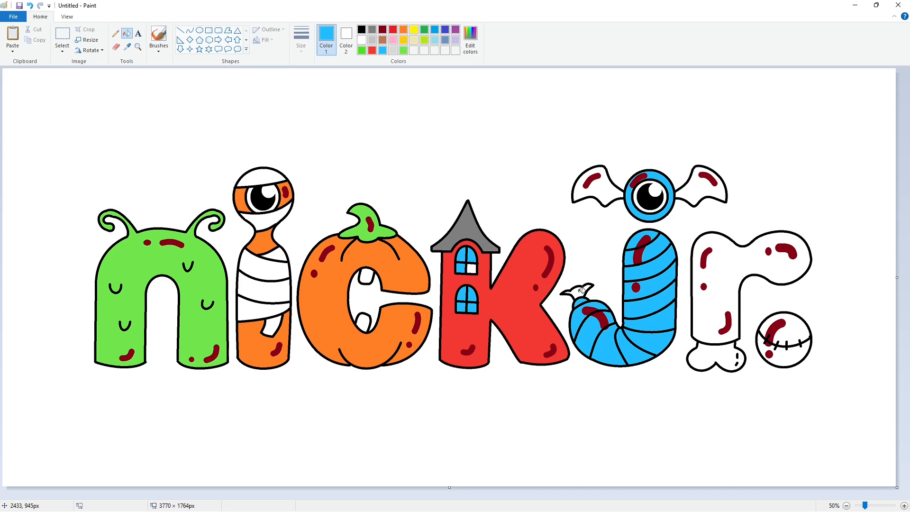
left_click(582, 291)
left_click(715, 311)
left_click(789, 357)
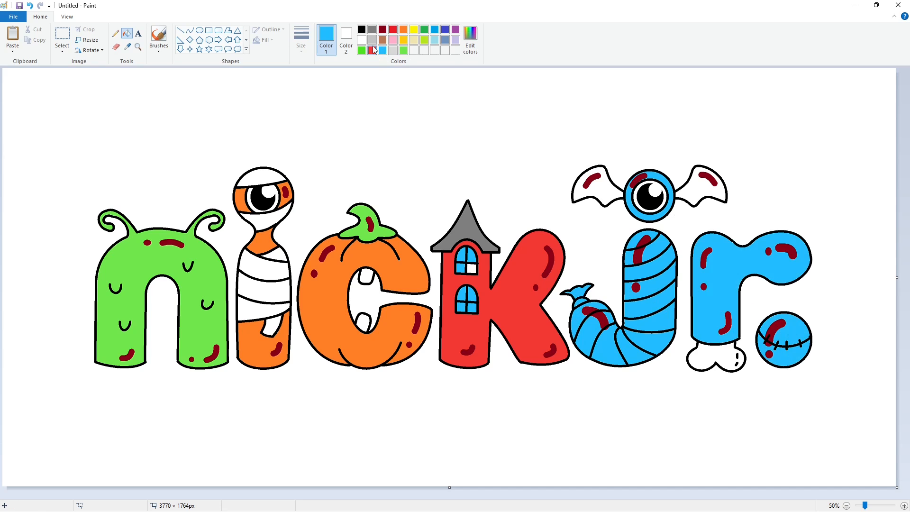
Fill both bat wings with light gray and the k's remaining upper window pane with the custom light blue
left_click(372, 40)
left_click(600, 192)
left_click(694, 189)
left_click(383, 49)
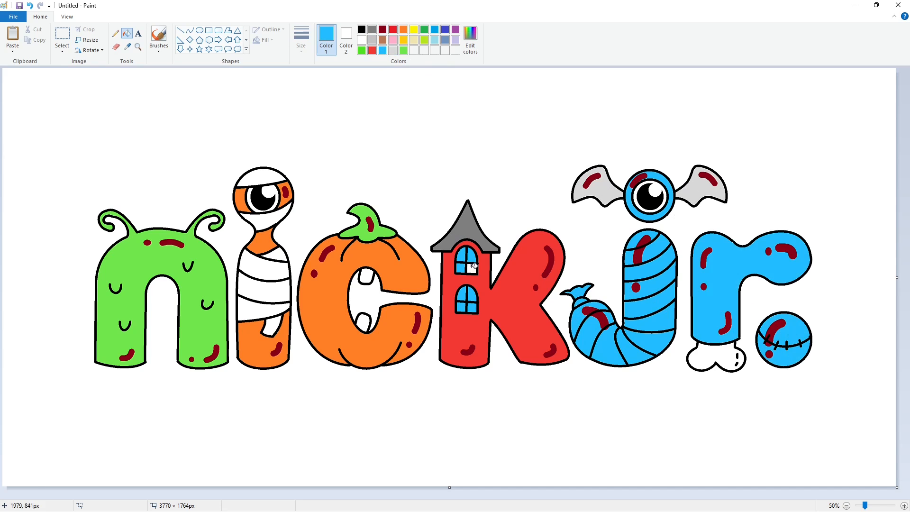
Switch the fill color to white and recolor all the dark red highlights on the green n
left_click(361, 42)
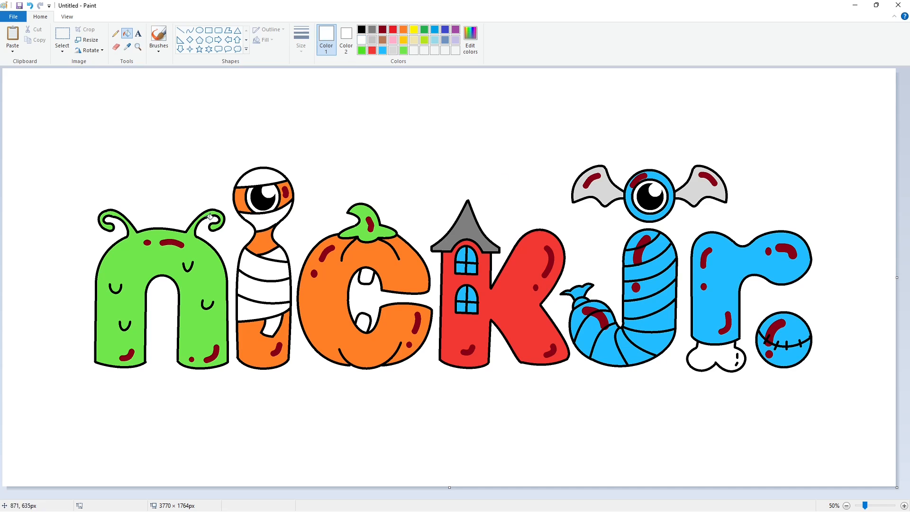
left_click(172, 243)
left_click(148, 242)
left_click(208, 354)
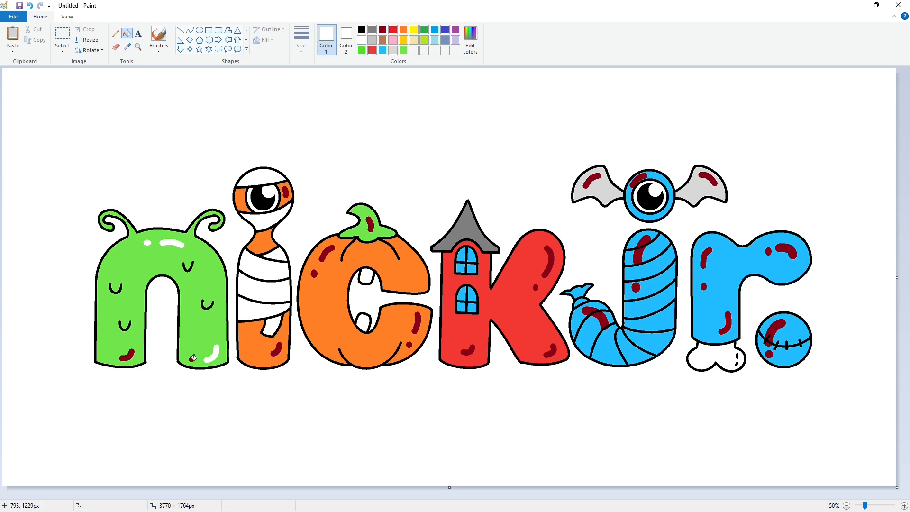
left_click(193, 357)
left_click(129, 353)
Fill the dark red highlights on the mummy i, the pumpkin c and its stem with white
left_click(285, 191)
left_click(278, 349)
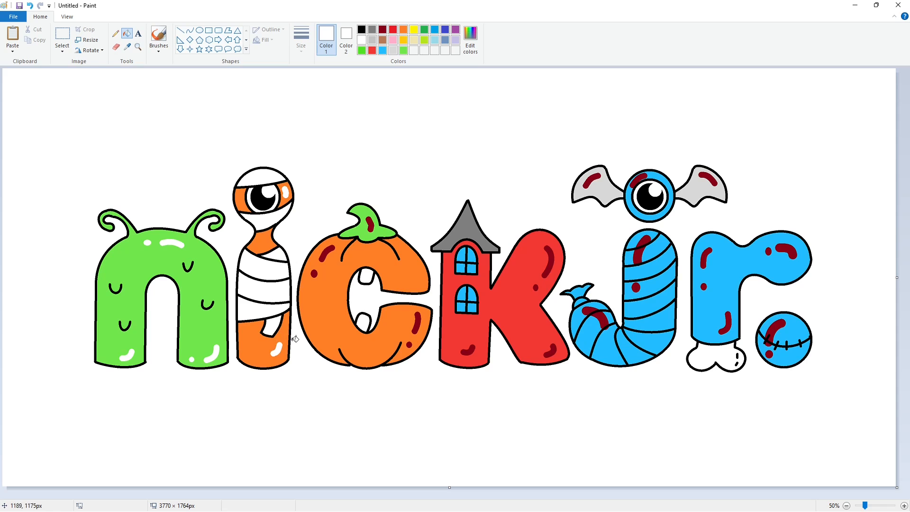
left_click(369, 223)
left_click(331, 248)
left_click(315, 274)
left_click(417, 321)
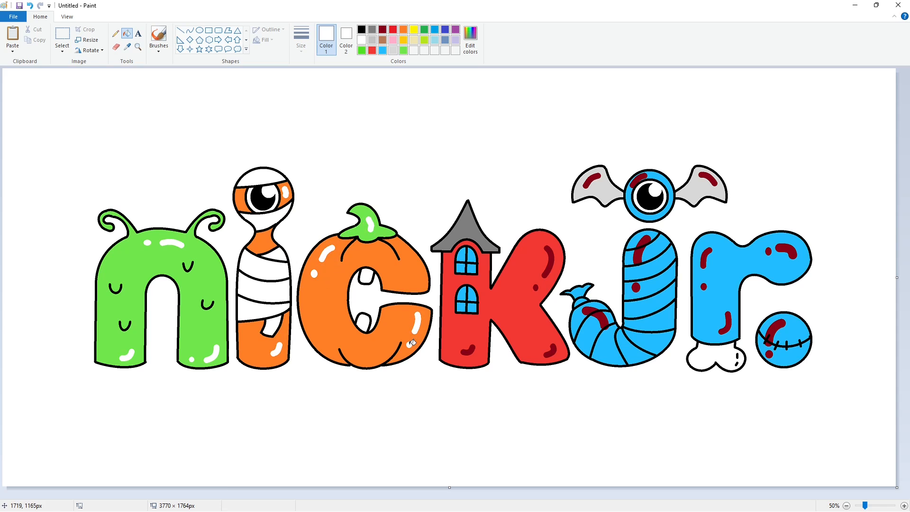
Fill the dark red highlights on the k, both bat wings and the eyeball with white
left_click(465, 346)
left_click(549, 259)
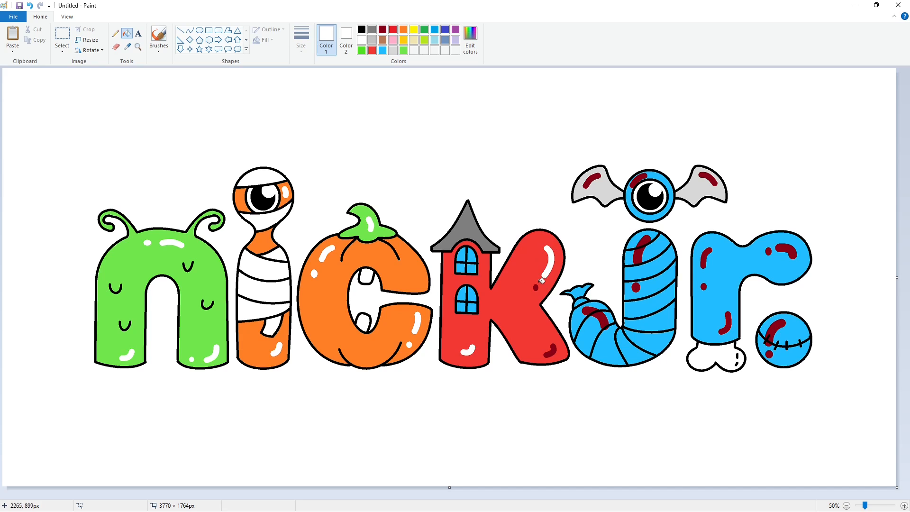
left_click(551, 350)
left_click(594, 180)
left_click(643, 175)
left_click(709, 179)
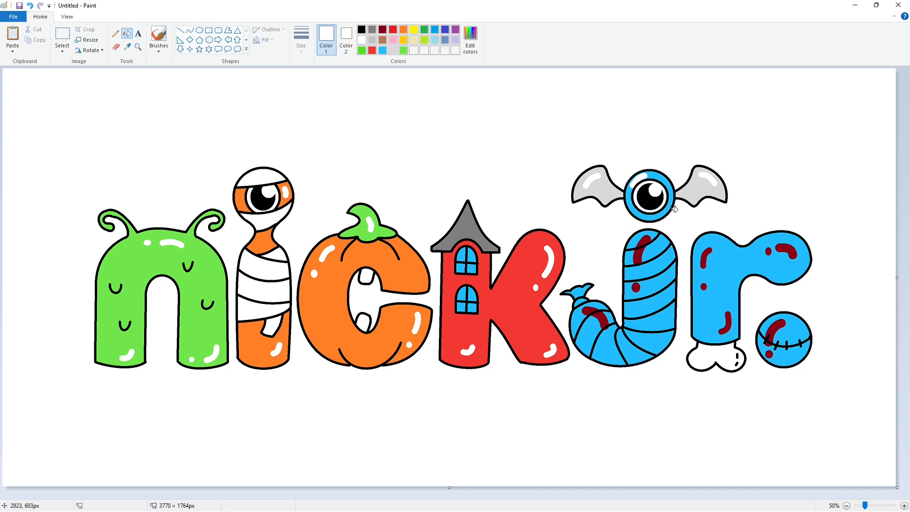
Fill the dark red highlights on the j's stem and curved hook with white
left_click(647, 238)
left_click(636, 287)
left_click(603, 318)
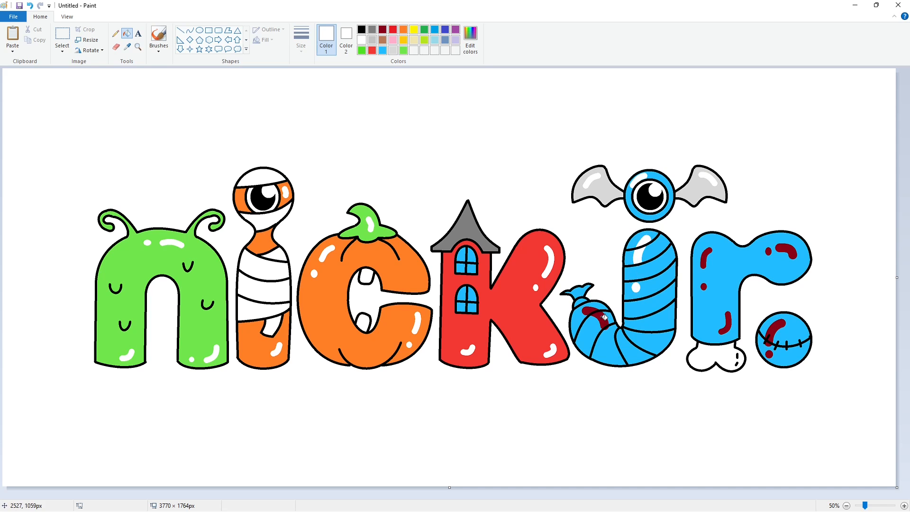
left_click(905, 506)
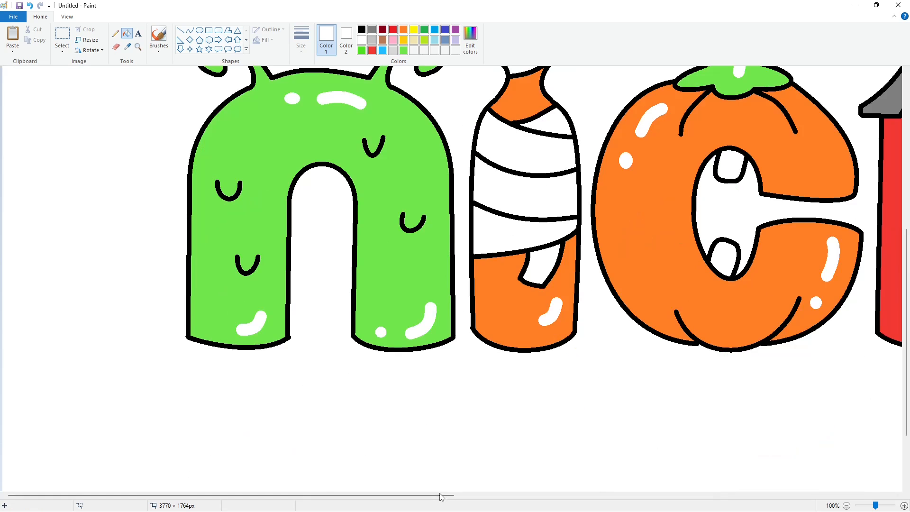
scroll(665, 461, "right", 5)
scroll(665, 461, "right", 1)
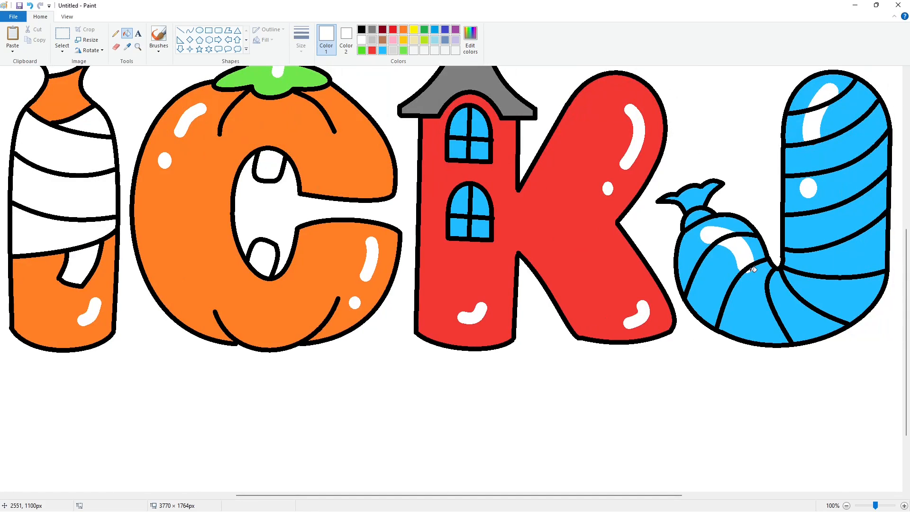
Fill the r's dark red highlights with white, undoing any fill that spills into its blue body
left_click_drag(528, 495, 752, 463)
scroll(712, 406, "up", 2)
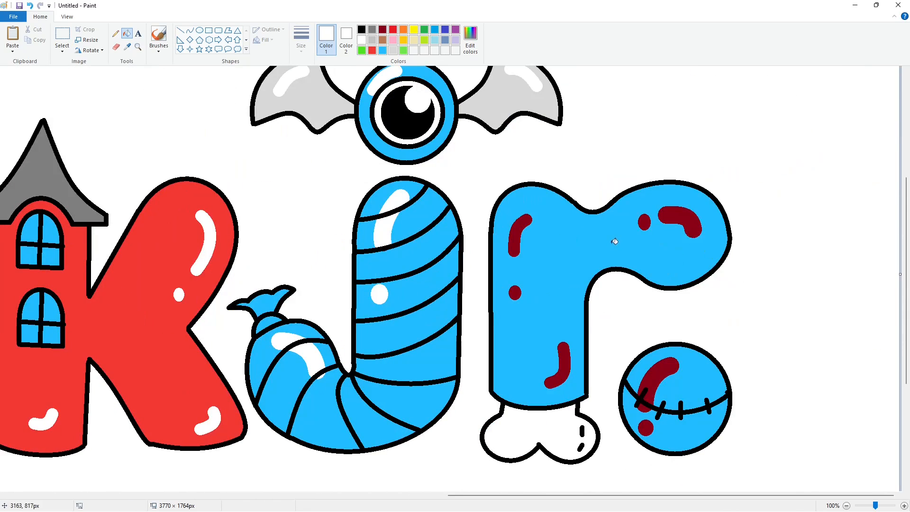
left_click(683, 221)
left_click(644, 223)
left_click(521, 225)
left_click(522, 298)
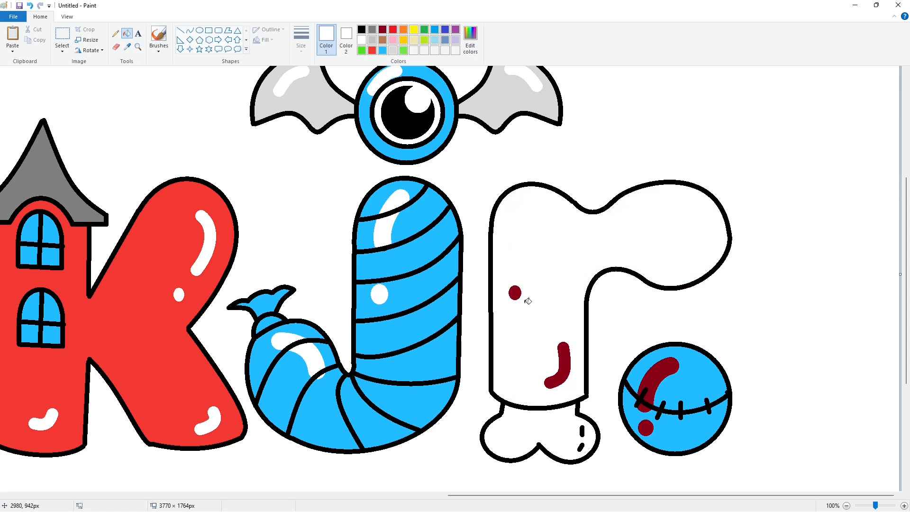
key("ctrl+z")
left_click(515, 293)
left_click(564, 354)
Fill the dark red highlights on the stitched period with white, including the piece below the seam
left_click(650, 378)
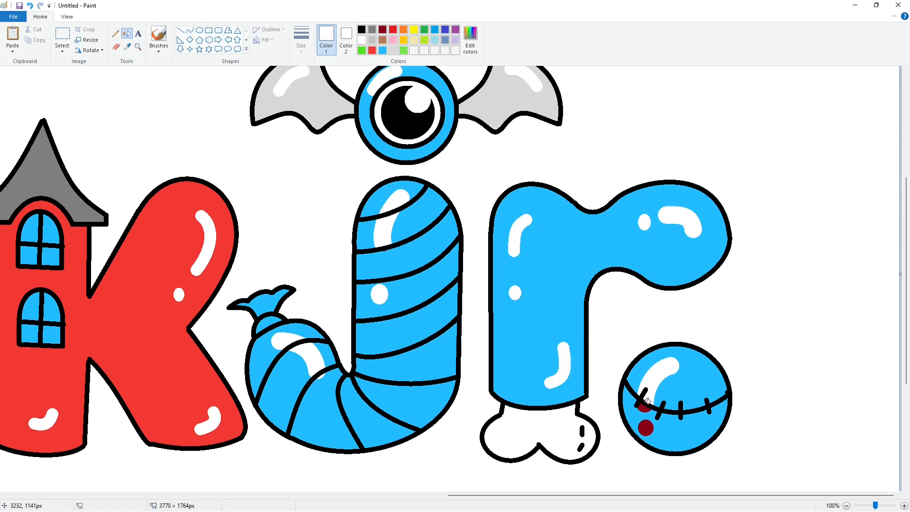
left_click(645, 407)
left_click(646, 428)
left_click(846, 506)
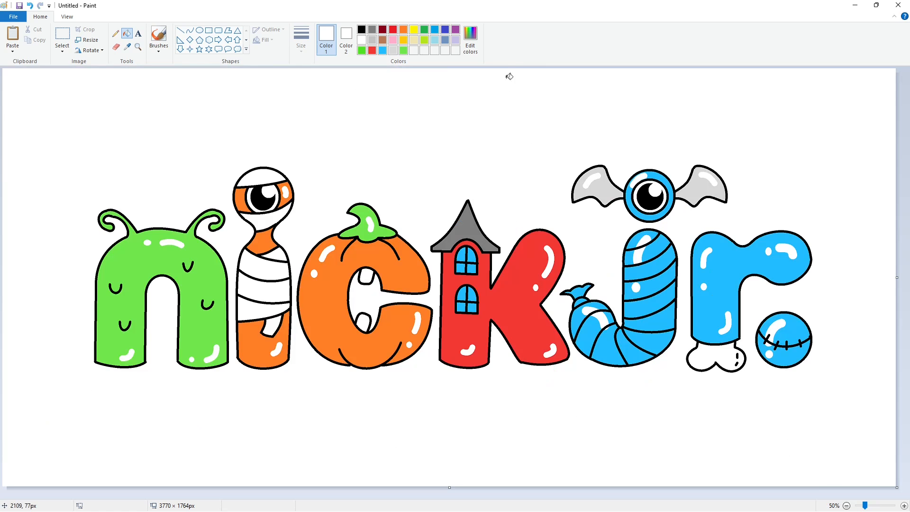